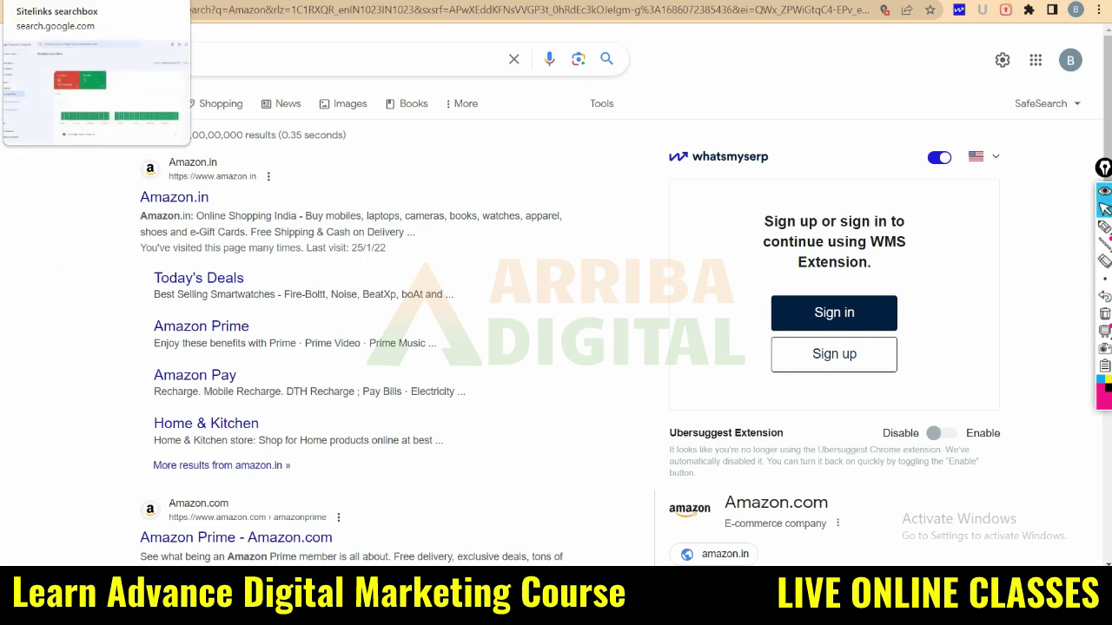
Circle the Amazon.in search result with the pen, handwrite "Schema markup" beside it, and clear the annotations
left_click(1104, 226)
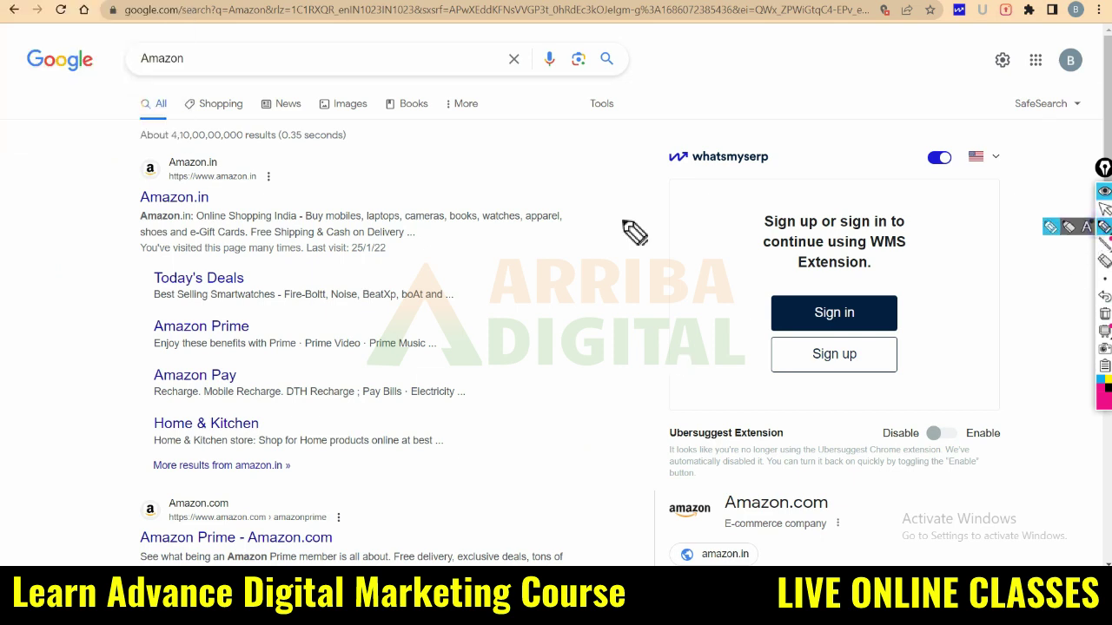
mouse_move(634, 160)
left_mouse_down()
mouse_move(176, 139)
mouse_move(57, 382)
mouse_move(423, 492)
mouse_move(554, 146)
left_mouse_up()
mouse_move(304, 167)
left_mouse_down()
mouse_move(313, 217)
mouse_move(335, 175)
mouse_move(365, 201)
mouse_move(517, 178)
mouse_move(545, 148)
mouse_move(556, 179)
mouse_move(599, 172)
left_mouse_up()
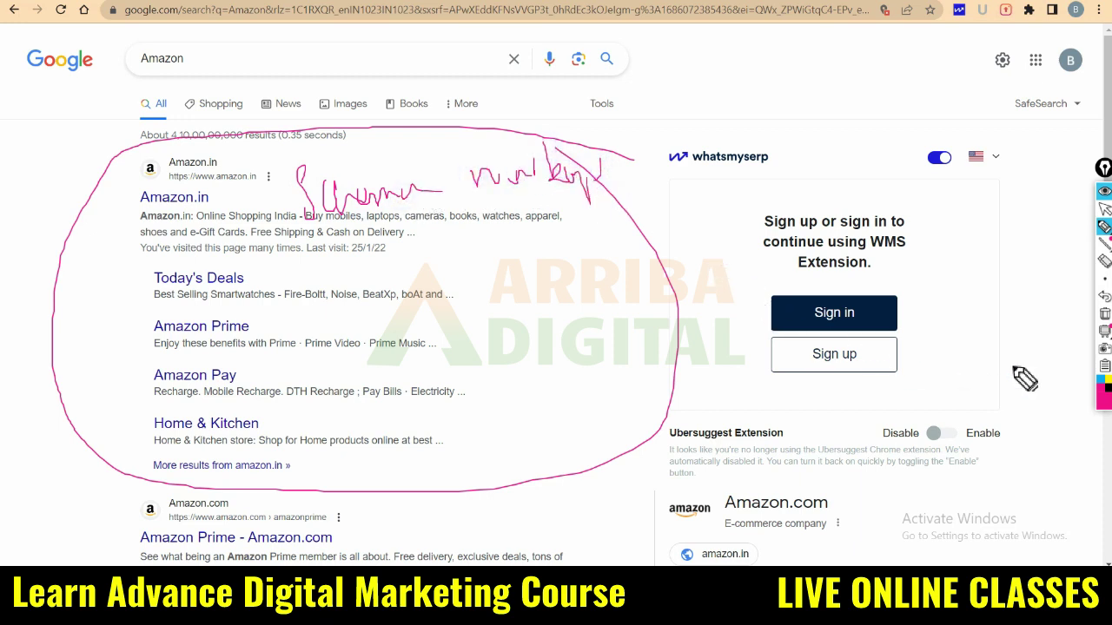
left_click(1104, 313)
left_click(1104, 209)
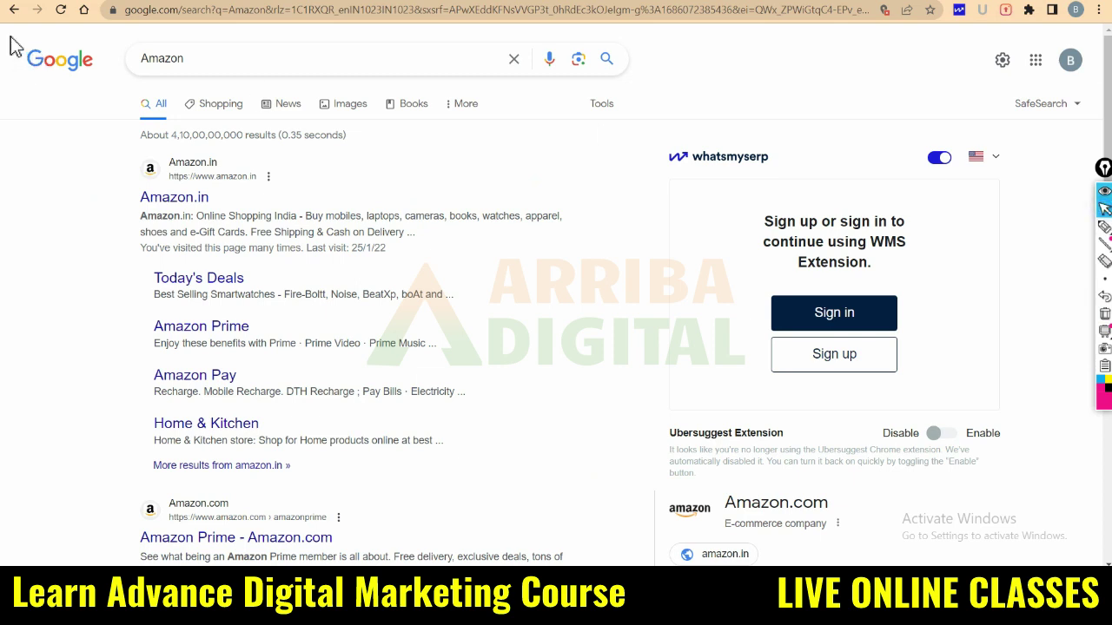
Search Google for "schema markup generator"
left_click_drag(184, 58, 136, 67)
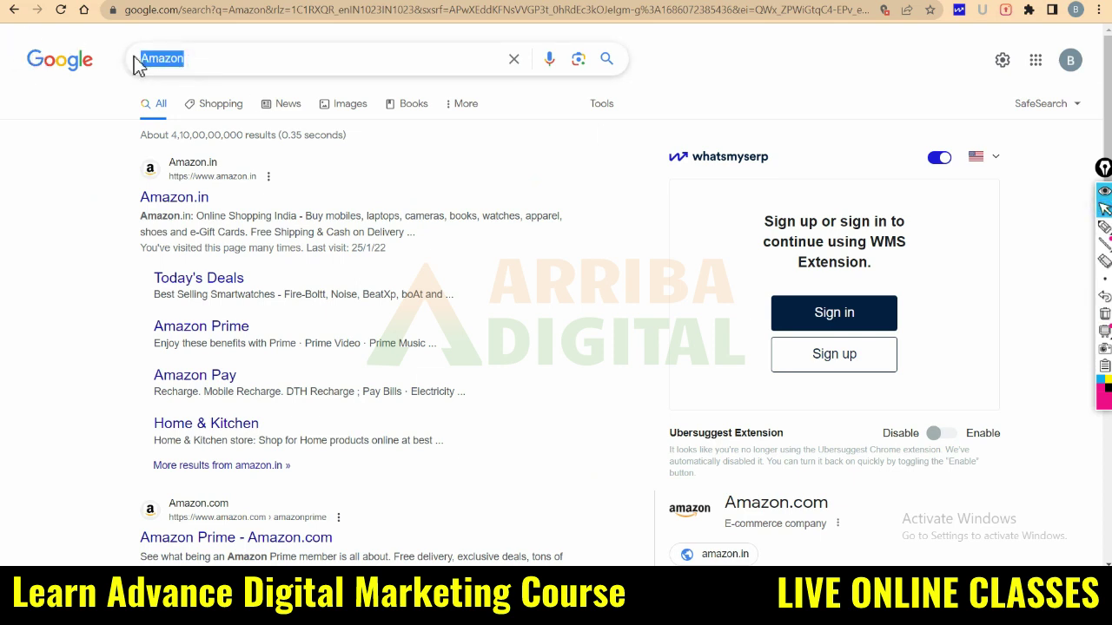
type("schem")
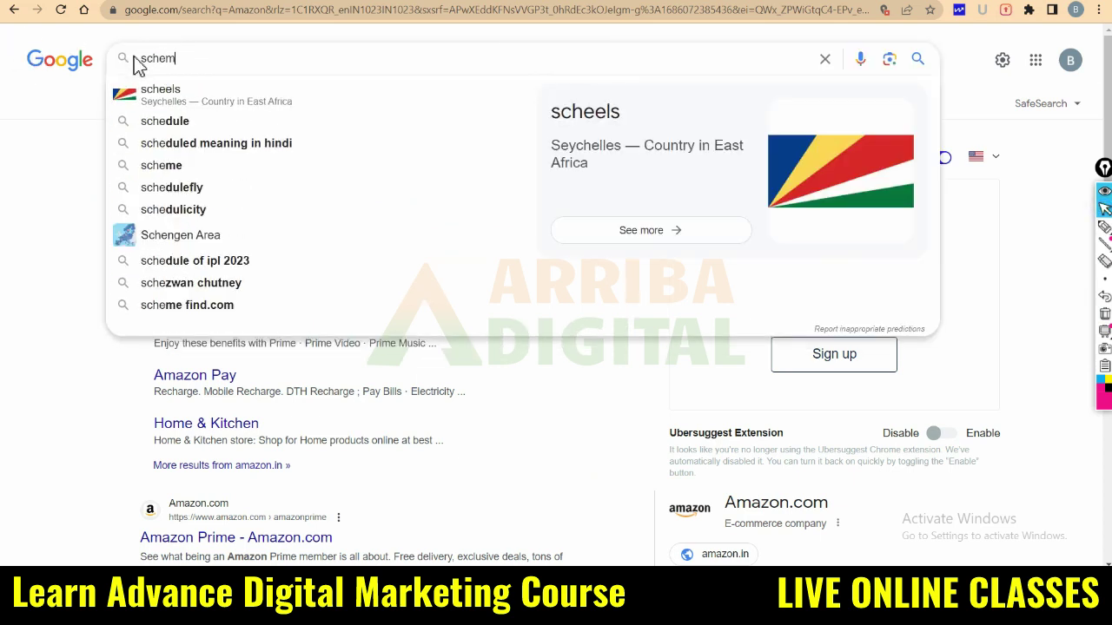
type("a")
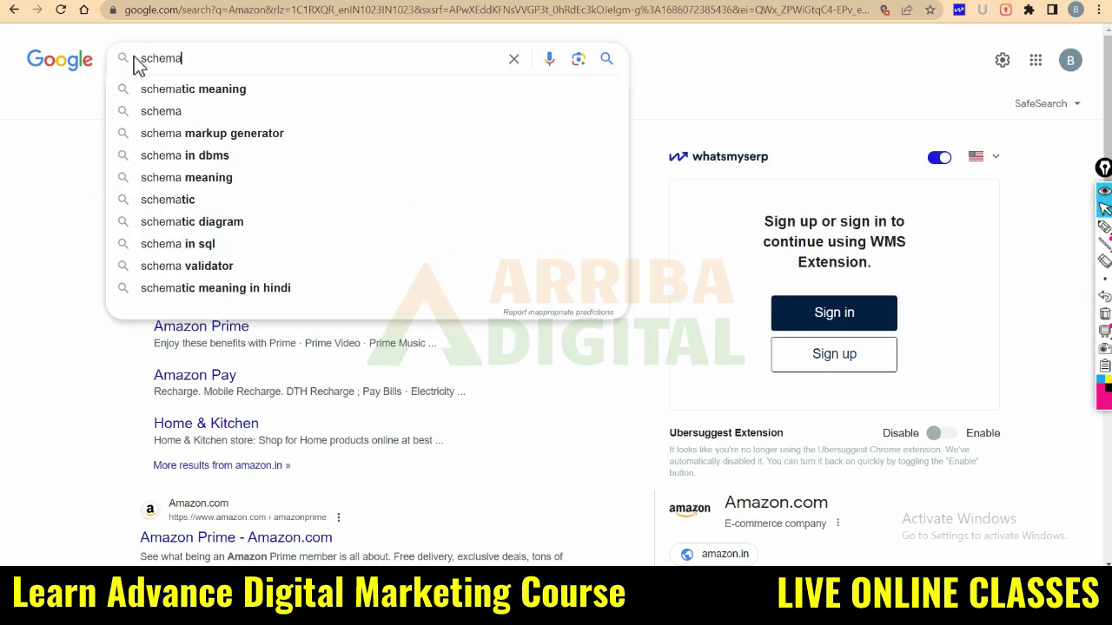
left_click(185, 139)
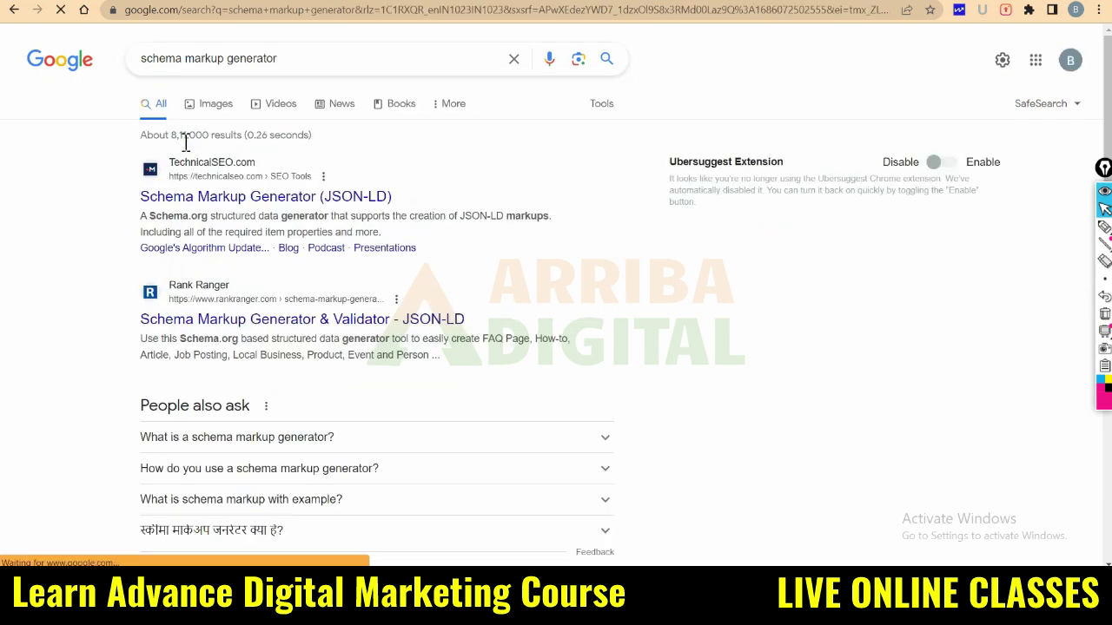
Open Google's Structured Data Markup Helper from the search results
scroll(274, 202, "down", 3)
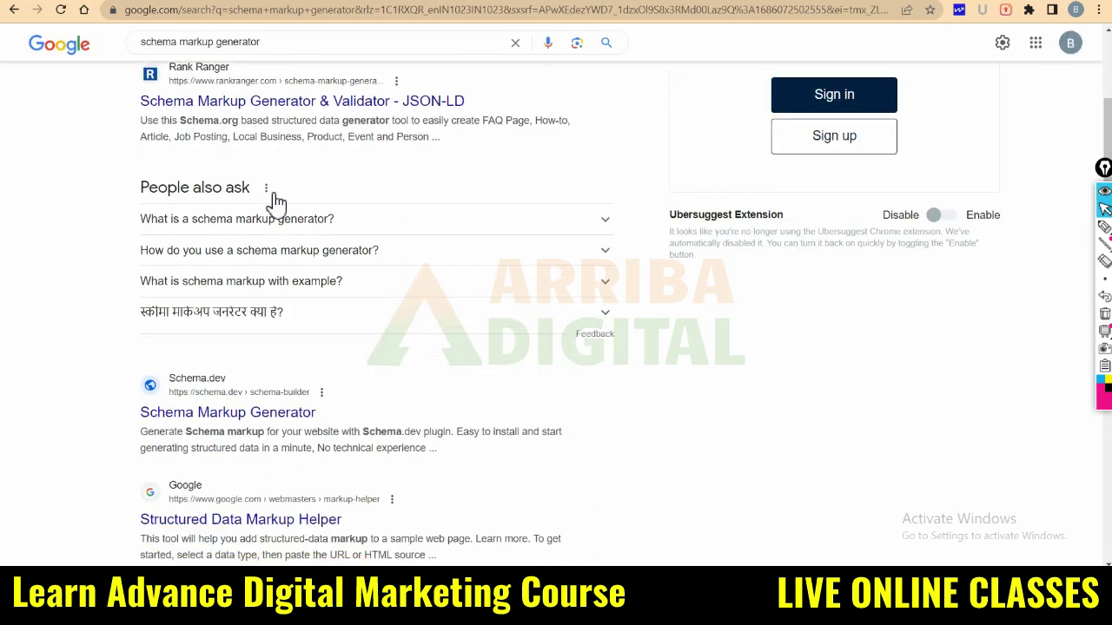
scroll(274, 202, "down", 3)
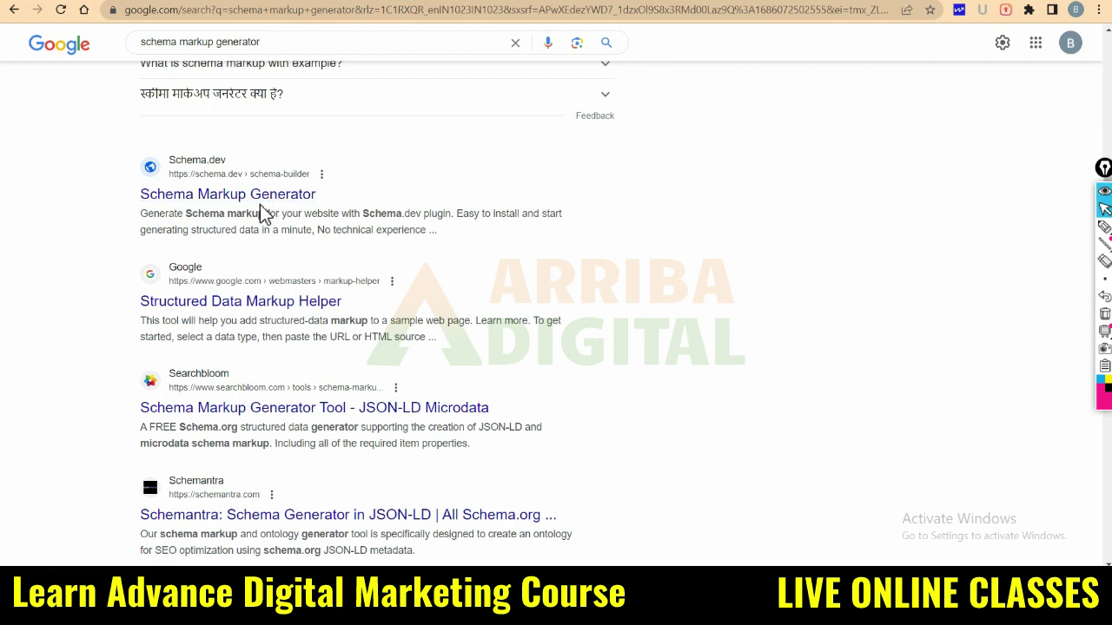
left_click(270, 311)
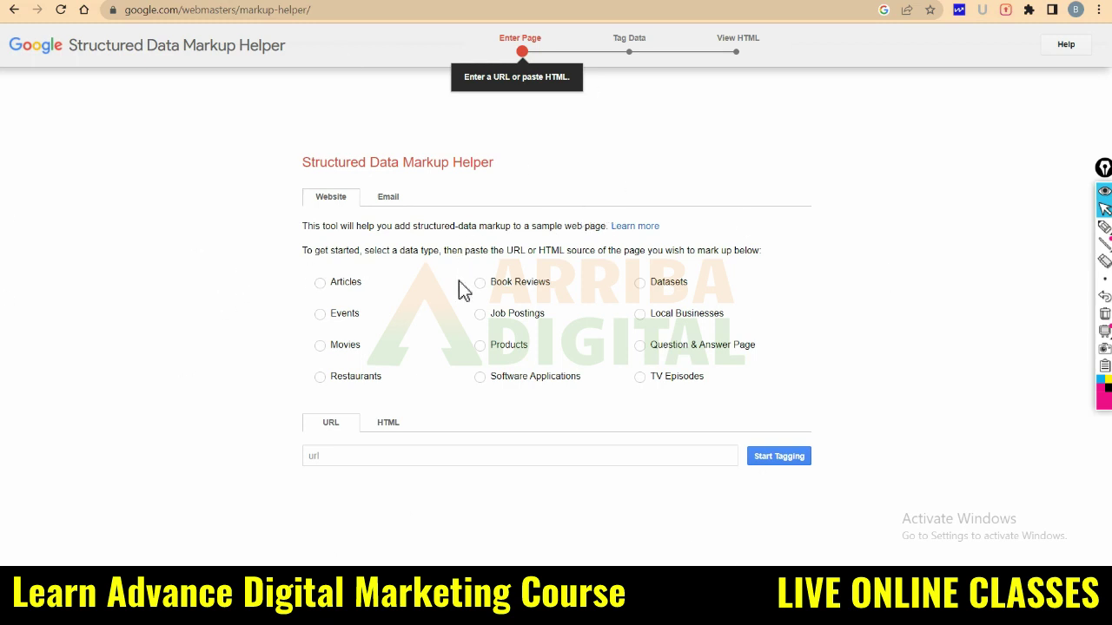
Handwrite "HTML code" with the pen above the Structured Data Markup Helper form, circling and underlining the words
left_click(1104, 227)
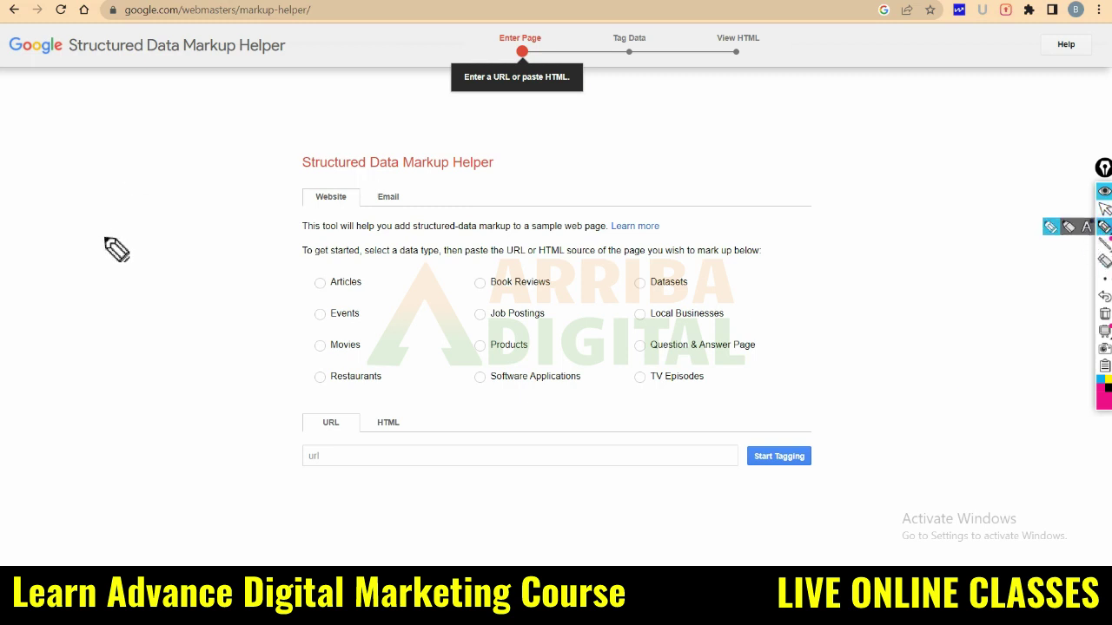
mouse_move(60, 122)
left_mouse_down()
mouse_move(93, 140)
mouse_move(178, 126)
left_mouse_up()
left_click_drag(40, 178, 205, 139)
left_click_drag(205, 77, 201, 153)
mouse_move(236, 103)
left_mouse_down()
mouse_move(260, 129)
mouse_move(326, 121)
left_mouse_up()
left_click_drag(77, 183, 409, 113)
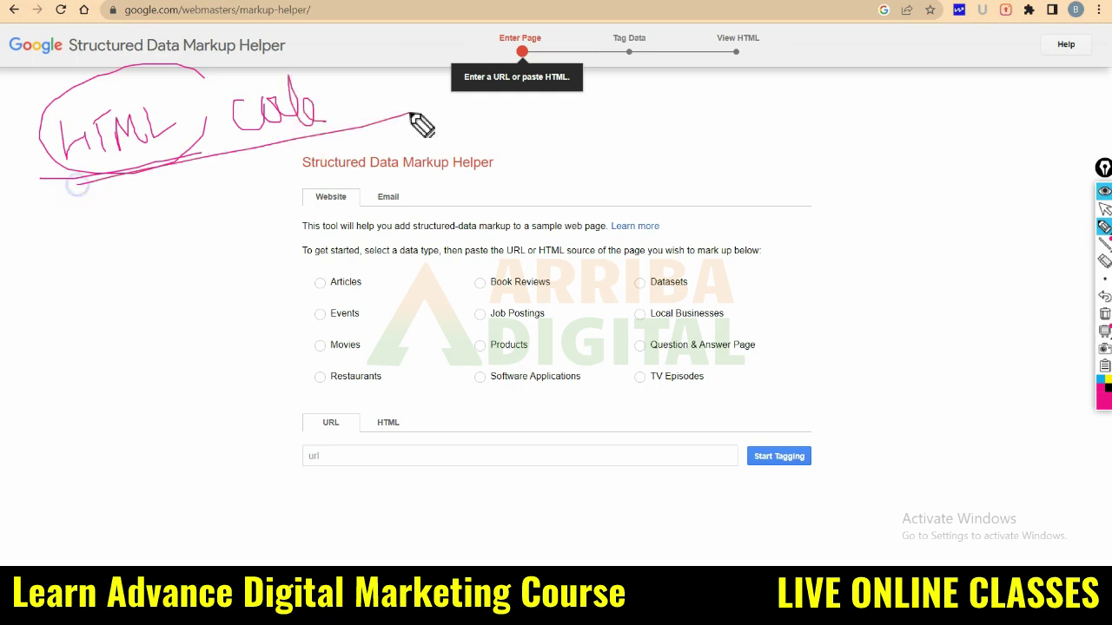
left_click_drag(203, 86, 354, 120)
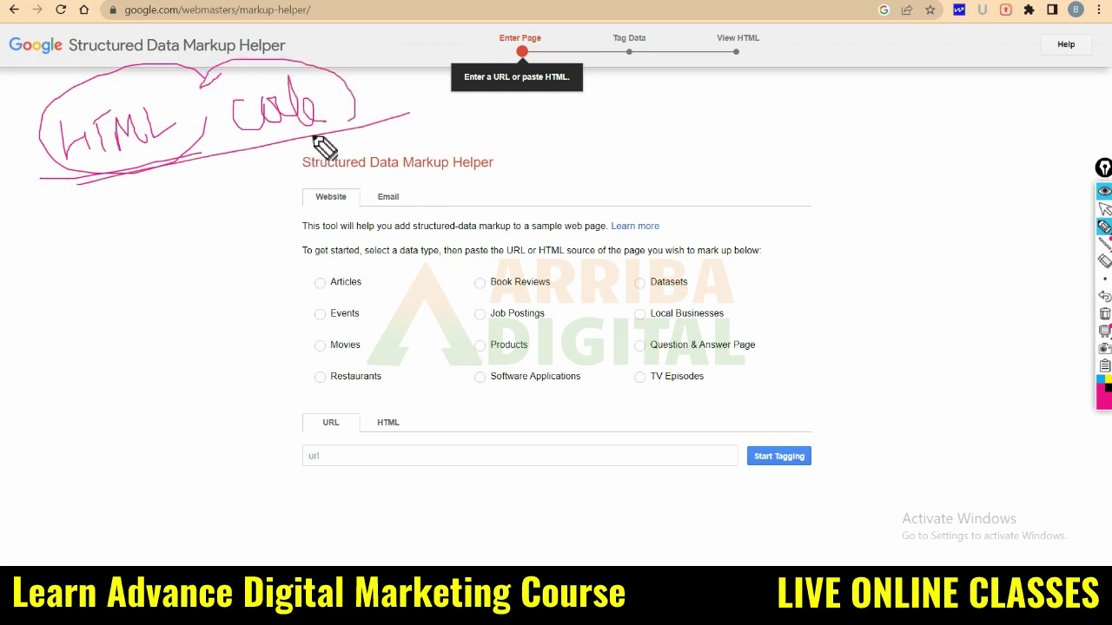
Handwrite the plugin names Yoast and Rank Math beside the data type list, underlining and bracketing them
left_click_drag(53, 252, 142, 217)
mouse_move(48, 276)
left_mouse_down()
mouse_move(59, 319)
mouse_move(57, 304)
mouse_move(164, 290)
mouse_move(181, 268)
left_mouse_up()
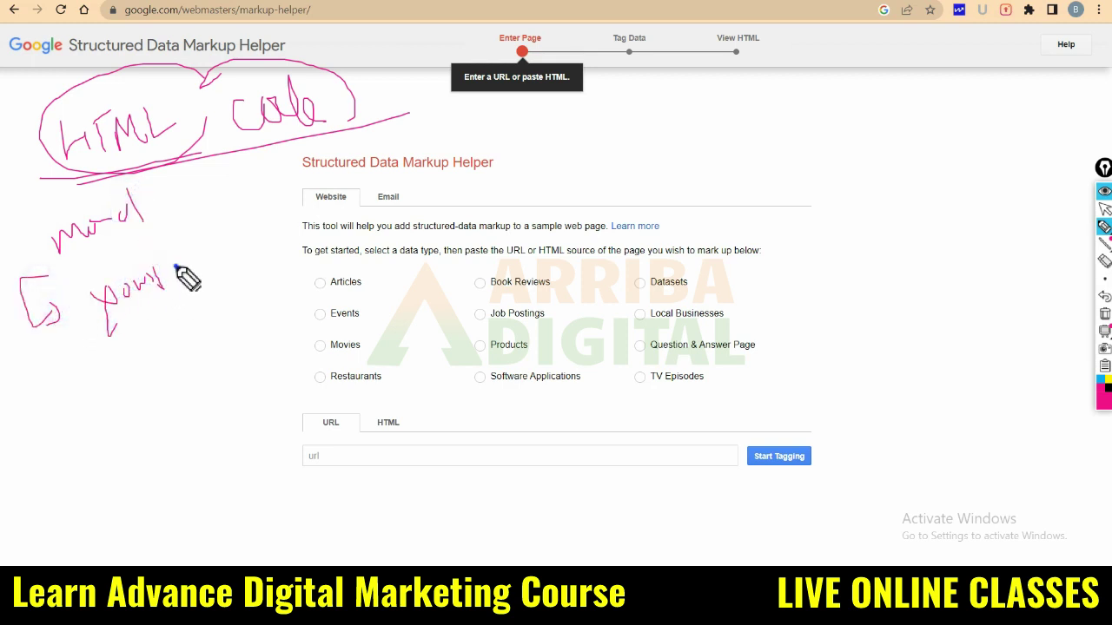
mouse_move(48, 349)
left_mouse_down()
mouse_move(129, 387)
mouse_move(227, 325)
mouse_move(266, 324)
mouse_move(275, 310)
mouse_move(287, 323)
left_mouse_up()
left_click_drag(81, 409, 343, 333)
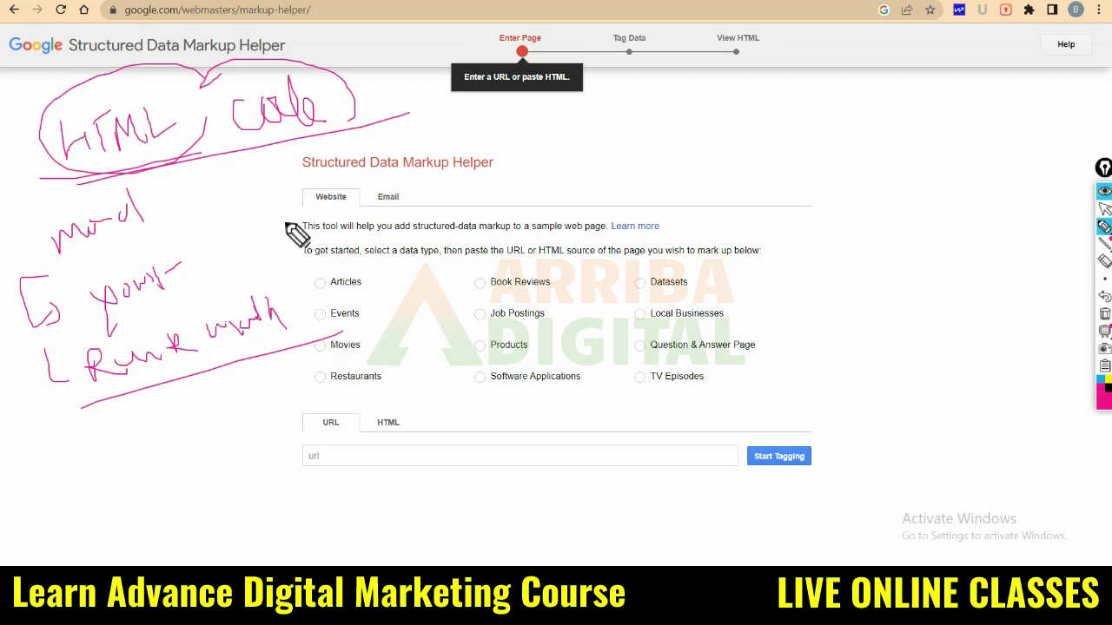
mouse_move(269, 228)
left_mouse_down()
mouse_move(293, 269)
mouse_move(306, 354)
left_mouse_up()
left_click_drag(44, 343, 205, 298)
left_click_drag(122, 398, 280, 375)
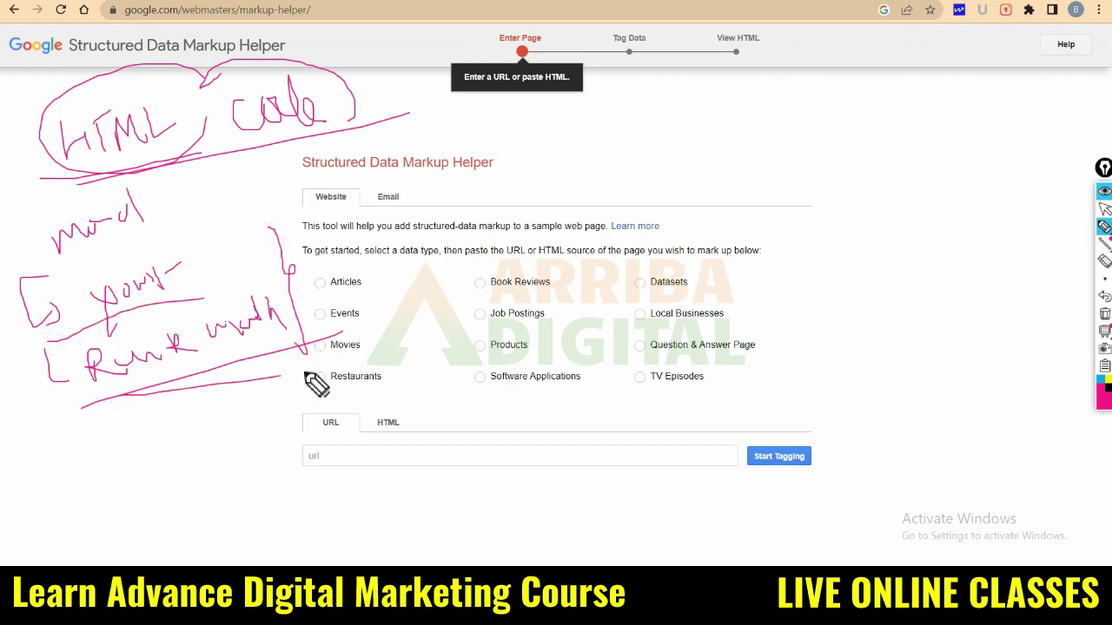
Handwrite "sitemap" beside the form and draw connecting curves from the plugin names across the data types
left_click_drag(179, 290, 190, 276)
left_click_drag(291, 224, 626, 158)
left_click_drag(688, 137, 669, 162)
left_click_drag(694, 146, 699, 160)
left_click_drag(722, 124, 718, 154)
mouse_move(729, 135)
left_mouse_down()
mouse_move(794, 136)
mouse_move(808, 111)
left_mouse_up()
left_click_drag(378, 332, 698, 187)
mouse_move(300, 335)
left_mouse_down()
mouse_move(278, 365)
mouse_move(326, 396)
mouse_move(824, 250)
left_mouse_up()
mouse_move(869, 221)
left_mouse_down()
mouse_move(860, 248)
mouse_move(956, 194)
left_mouse_up()
mouse_move(226, 239)
left_mouse_down()
mouse_move(385, 203)
mouse_move(906, 219)
left_mouse_up()
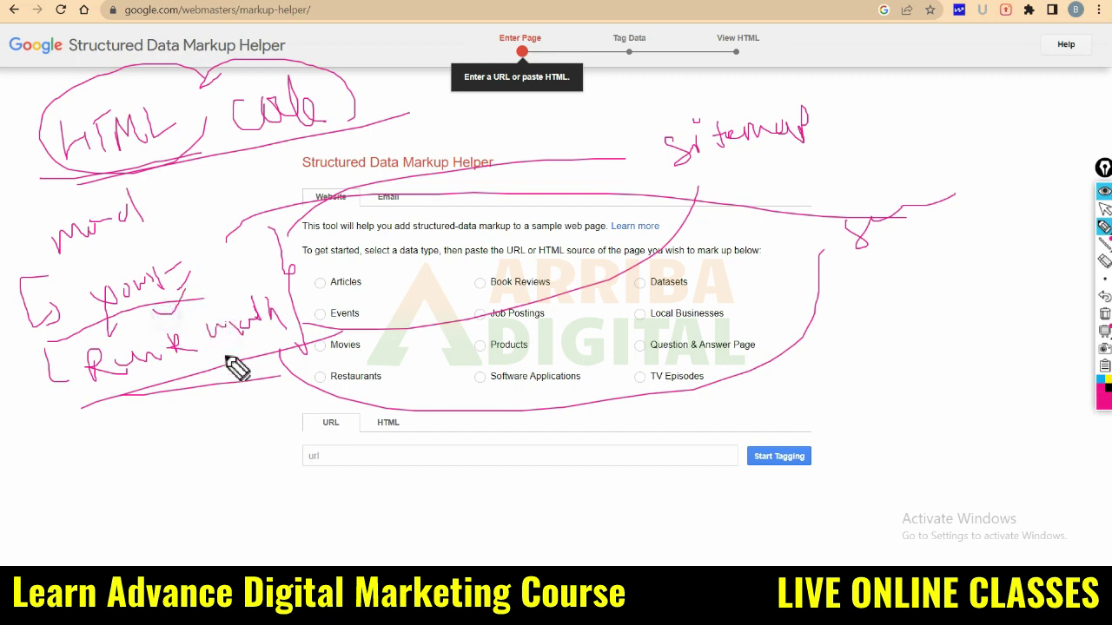
left_click_drag(187, 245, 188, 230)
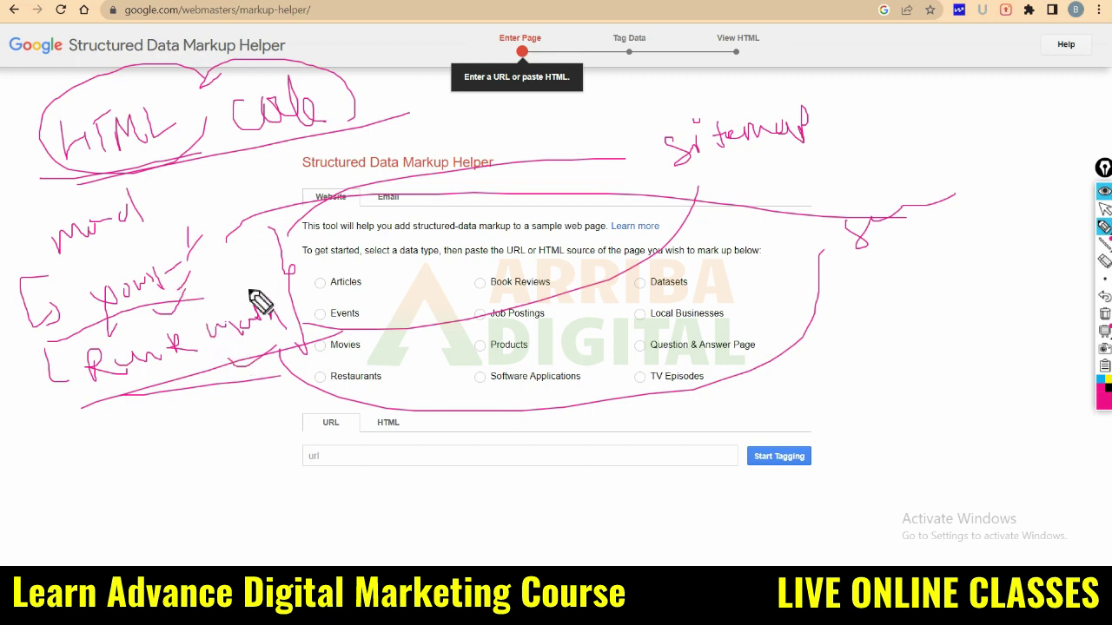
Erase the pen annotations from the Structured Data Markup Helper page and return to the normal pointer
left_click(1105, 261)
mouse_move(771, 153)
left_mouse_down()
mouse_move(831, 82)
mouse_move(571, 136)
mouse_move(641, 243)
mouse_move(839, 297)
mouse_move(516, 377)
mouse_move(161, 427)
mouse_move(246, 370)
mouse_move(79, 400)
mouse_move(258, 208)
mouse_move(114, 205)
mouse_move(64, 313)
mouse_move(203, 199)
mouse_move(35, 142)
mouse_move(360, 112)
left_mouse_up()
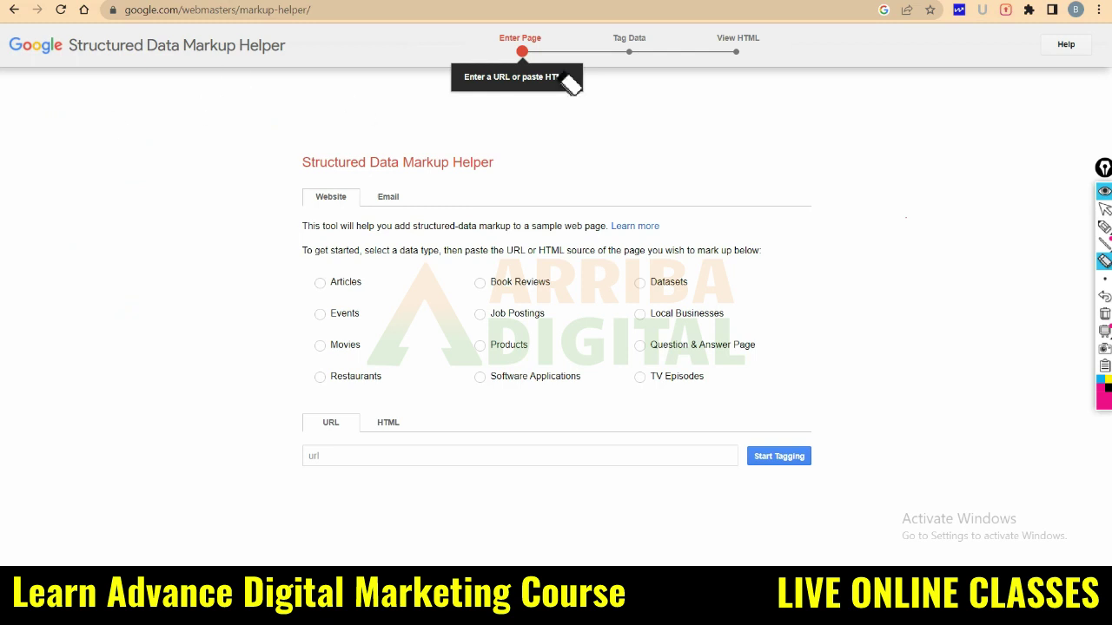
left_click(1104, 208)
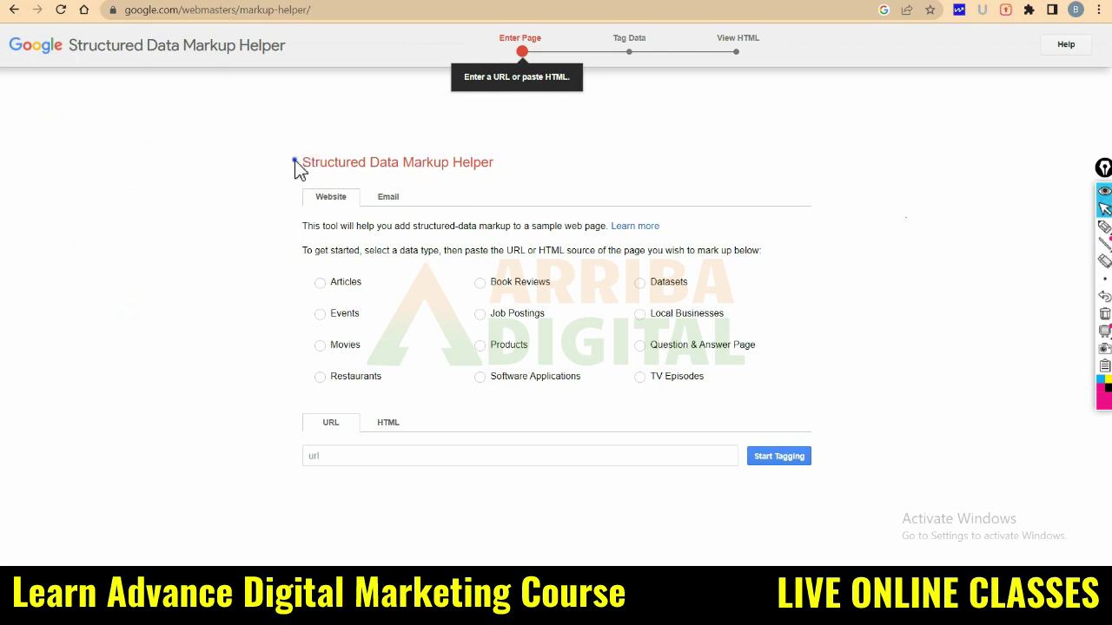
left_click_drag(293, 168, 518, 167)
left_click(772, 118)
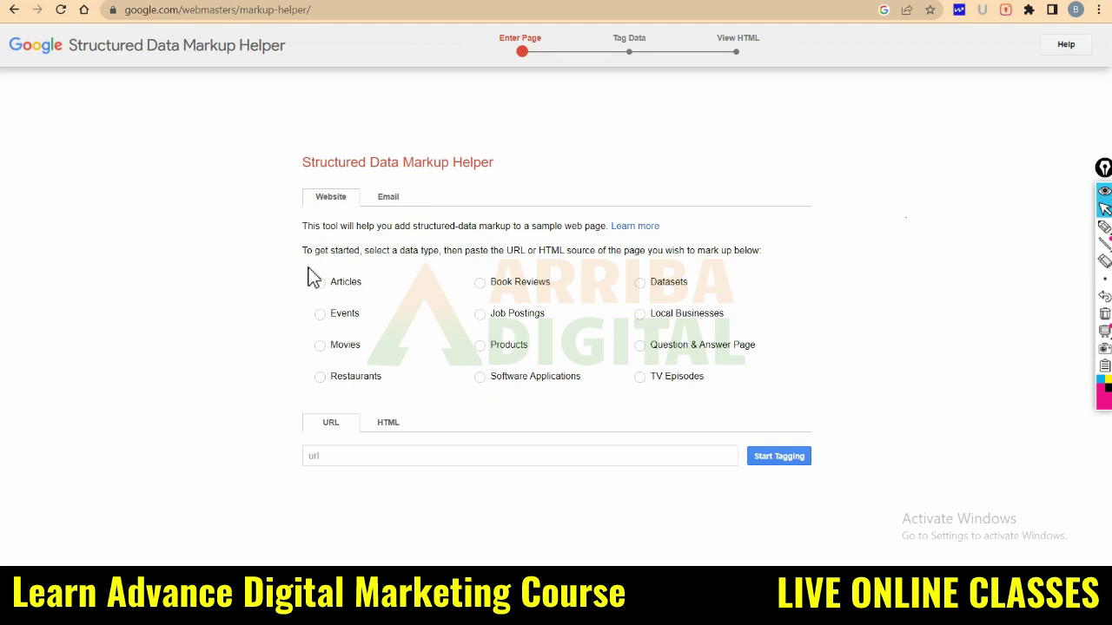
Select Articles as the data type and view the HTML source entry option before returning to URL entry
left_click(329, 287)
left_click(388, 424)
scroll(375, 466, "down", 2)
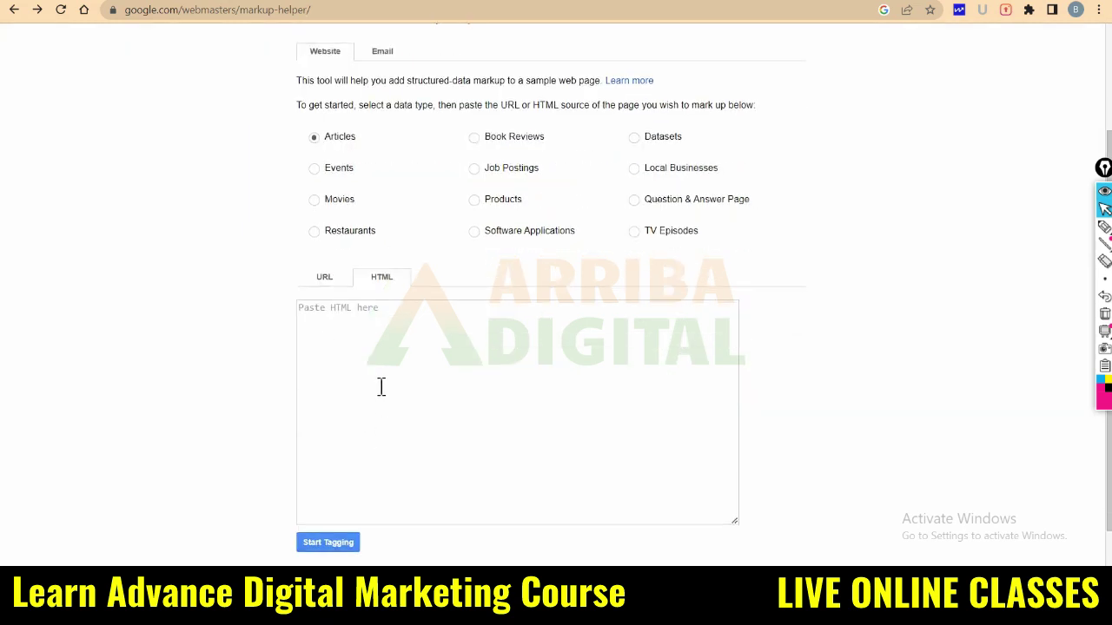
left_click(319, 281)
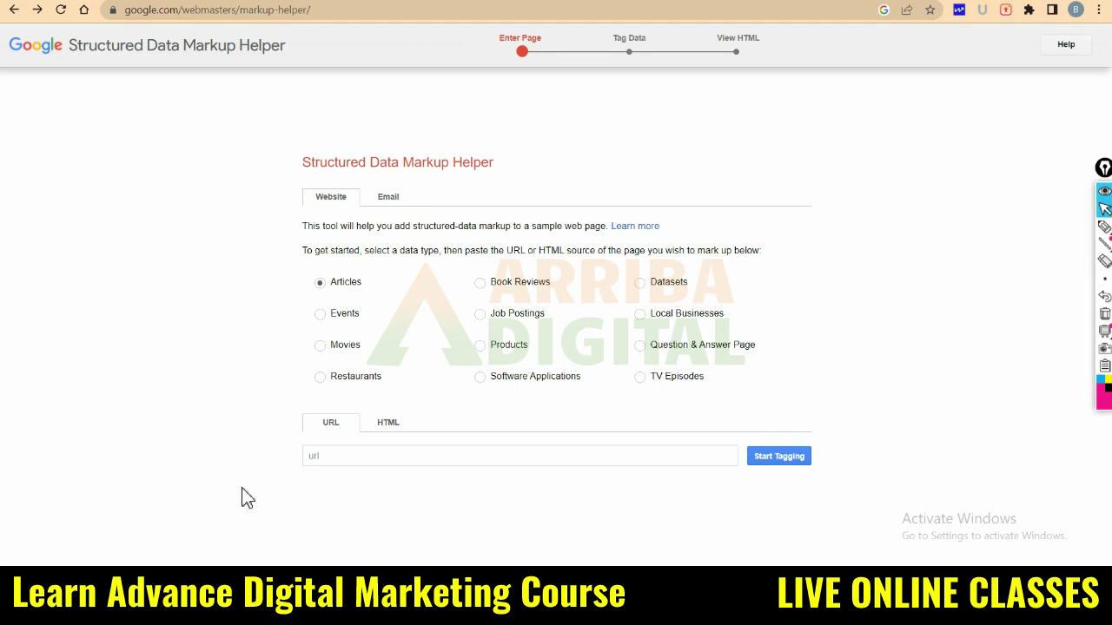
Paste the republicworld.com cricket news article's URL as the page to mark up and start tagging
left_click(328, 456)
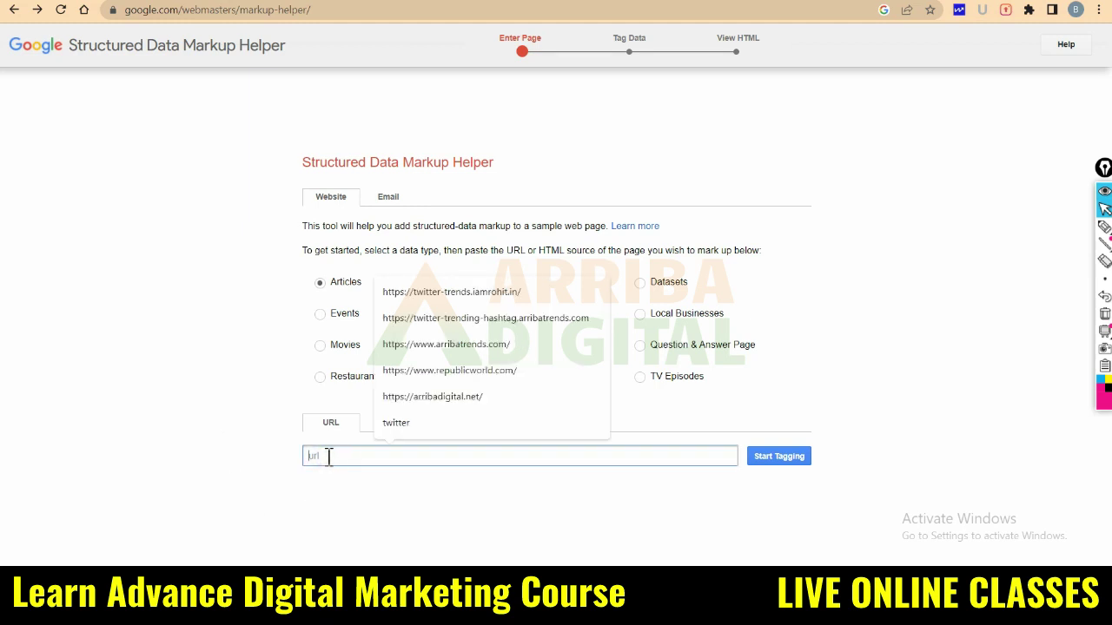
key("ctrl+v")
left_click(171, 437)
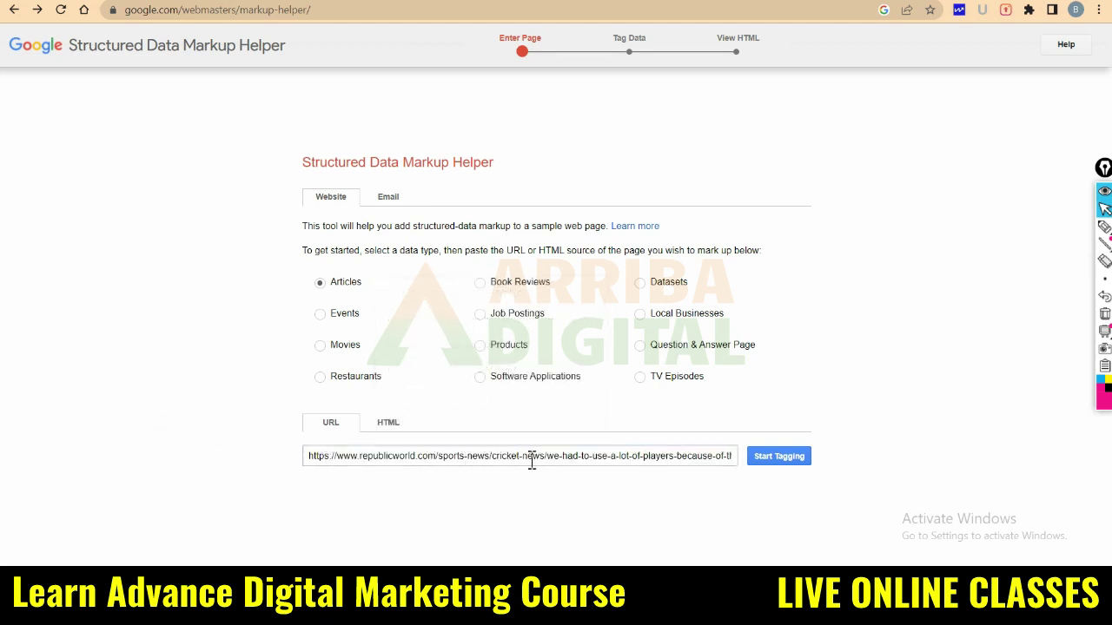
left_click(775, 457)
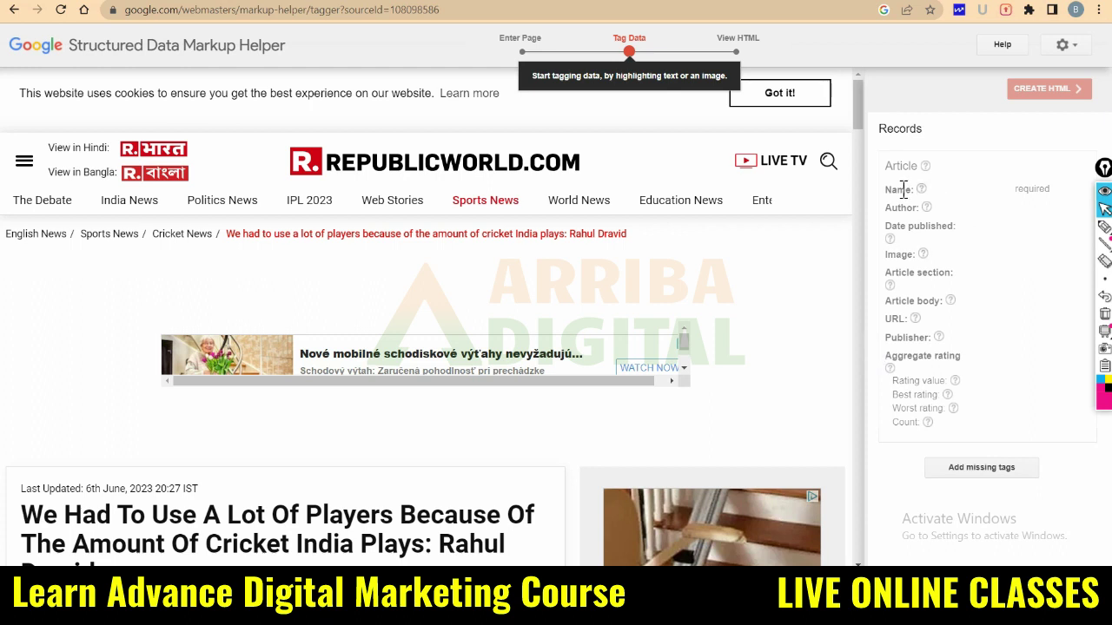
Tag the REPUBLICWORLD.COM logo in the page header as the article's Name
mouse_move(916, 188)
left_click(460, 174)
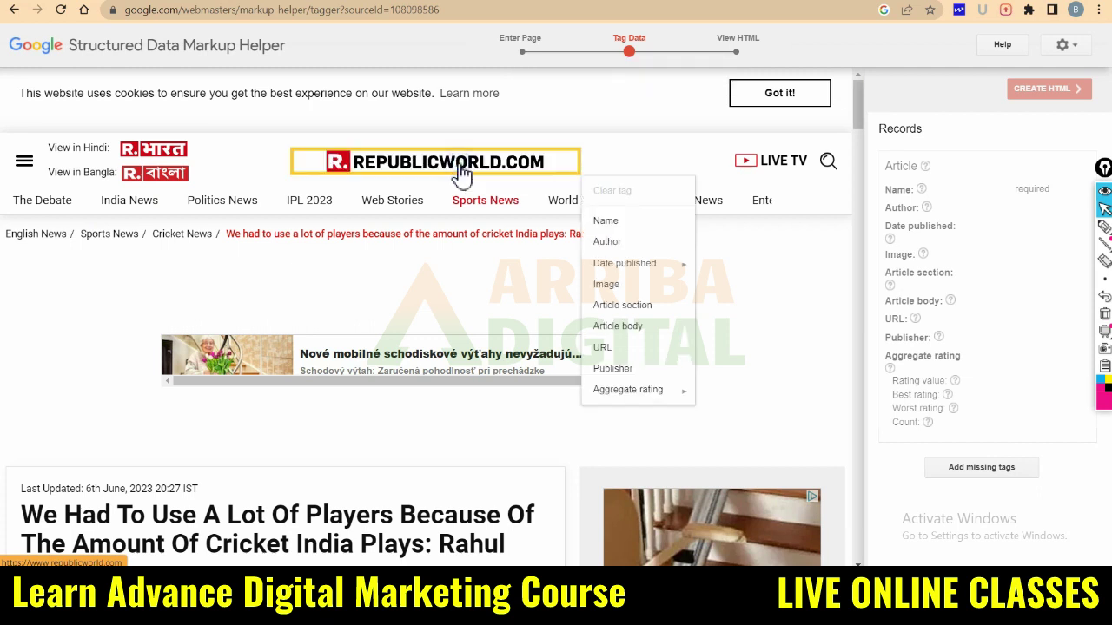
left_click(607, 224)
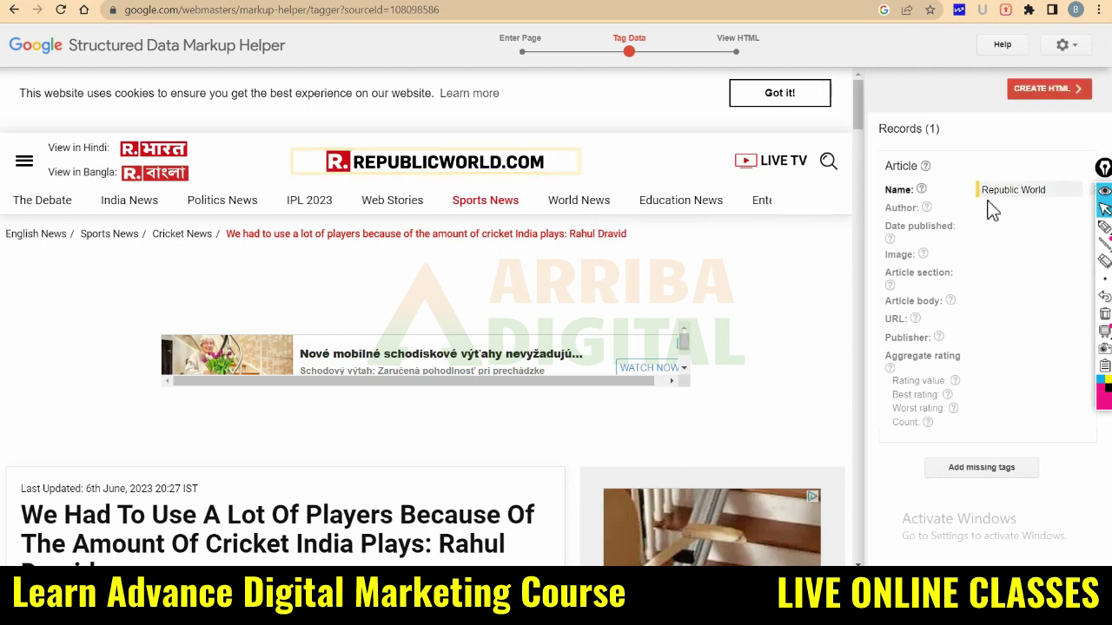
Tag the byline "Press Trust Of India" below the headline as the article's Author
scroll(249, 313, "down", 3)
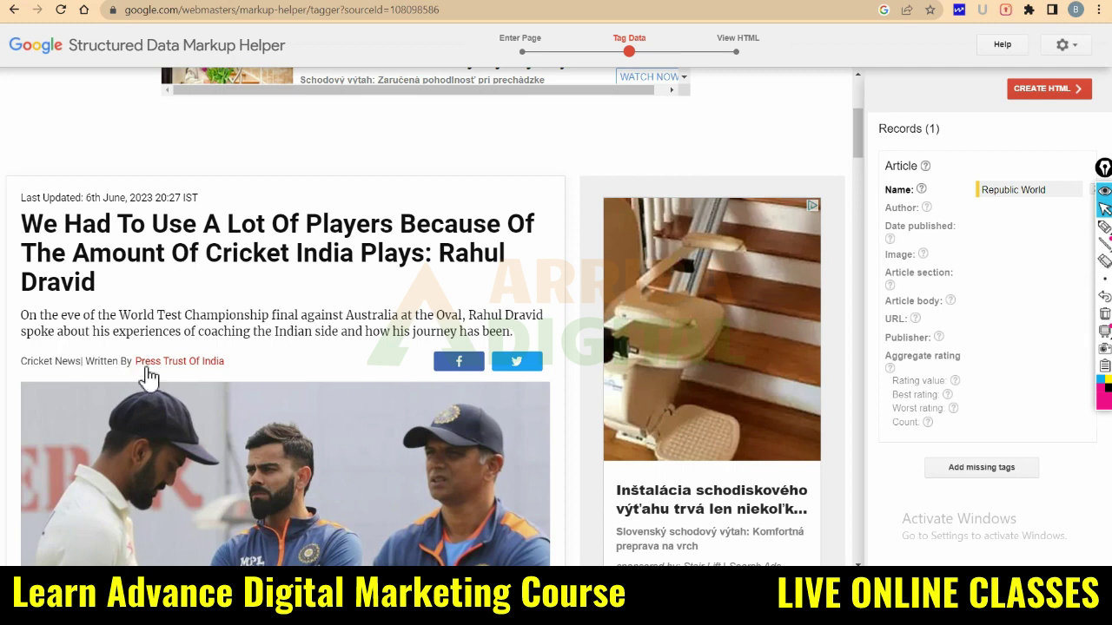
double_click(182, 369)
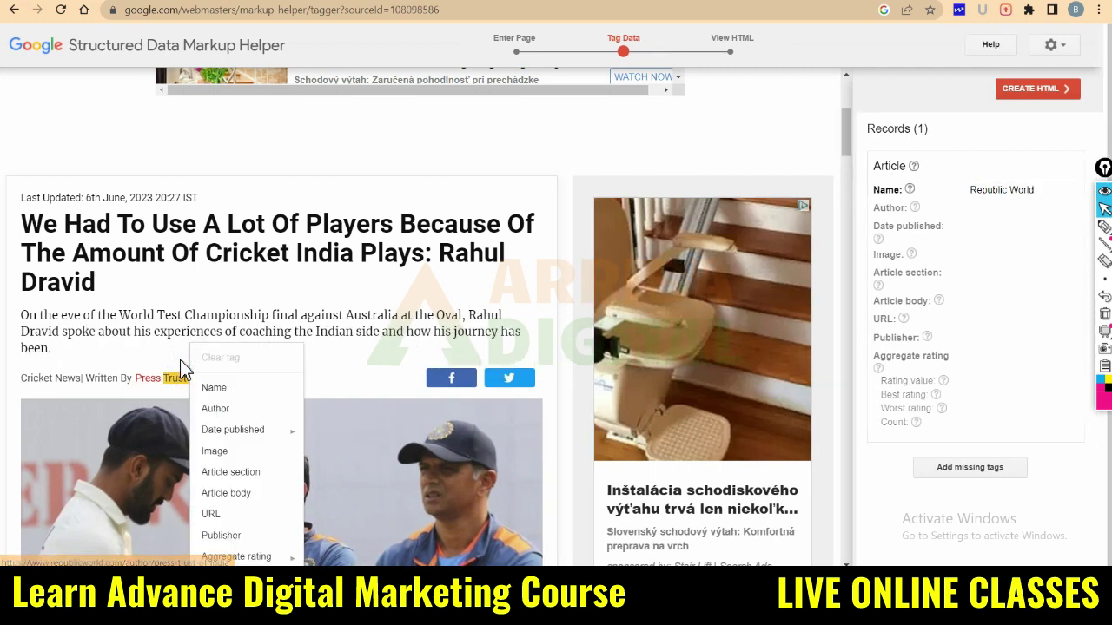
left_click_drag(150, 388, 146, 382)
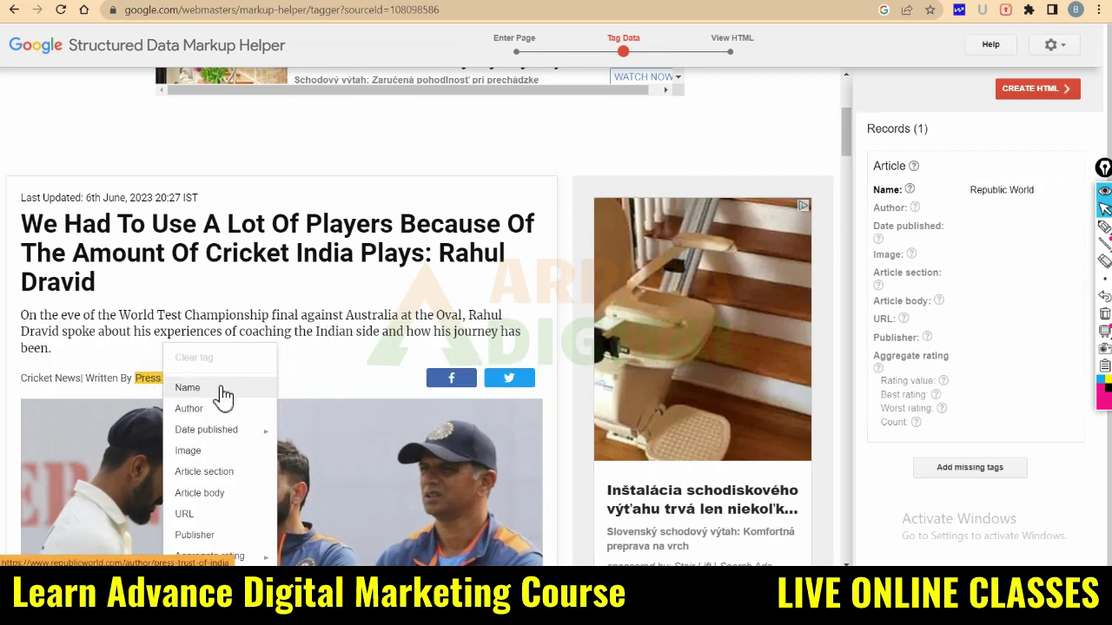
left_click(247, 402)
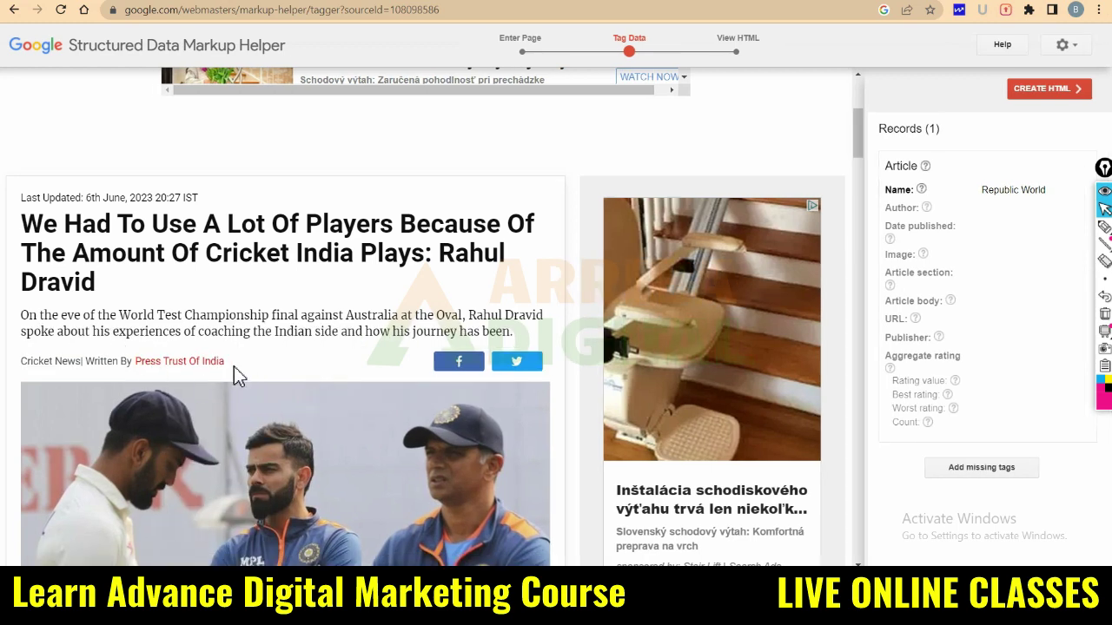
left_click(153, 368)
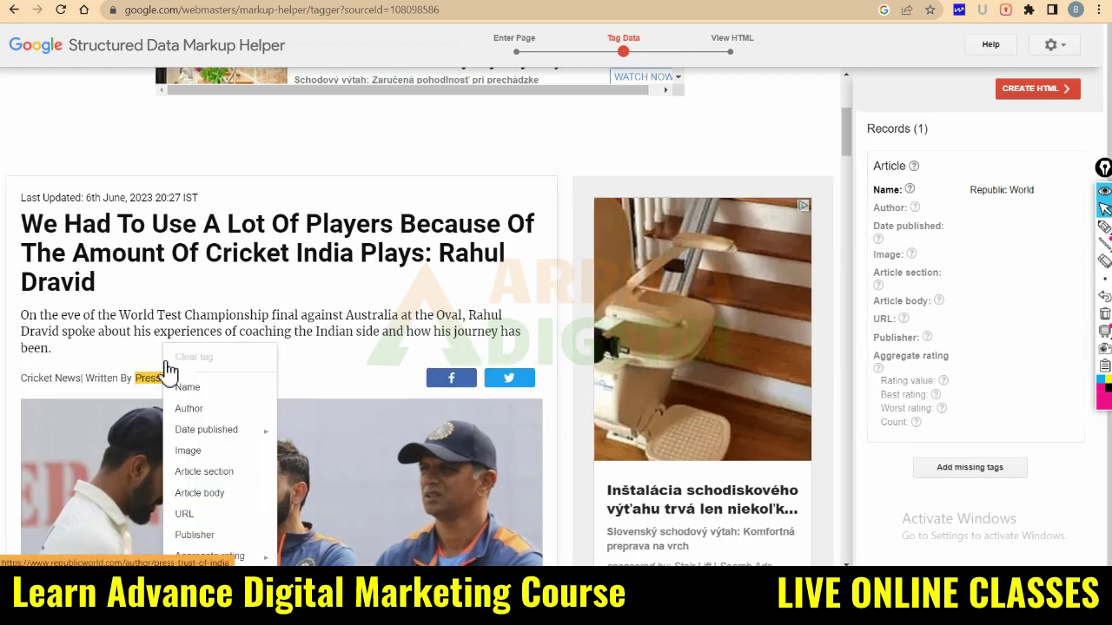
left_click(181, 415)
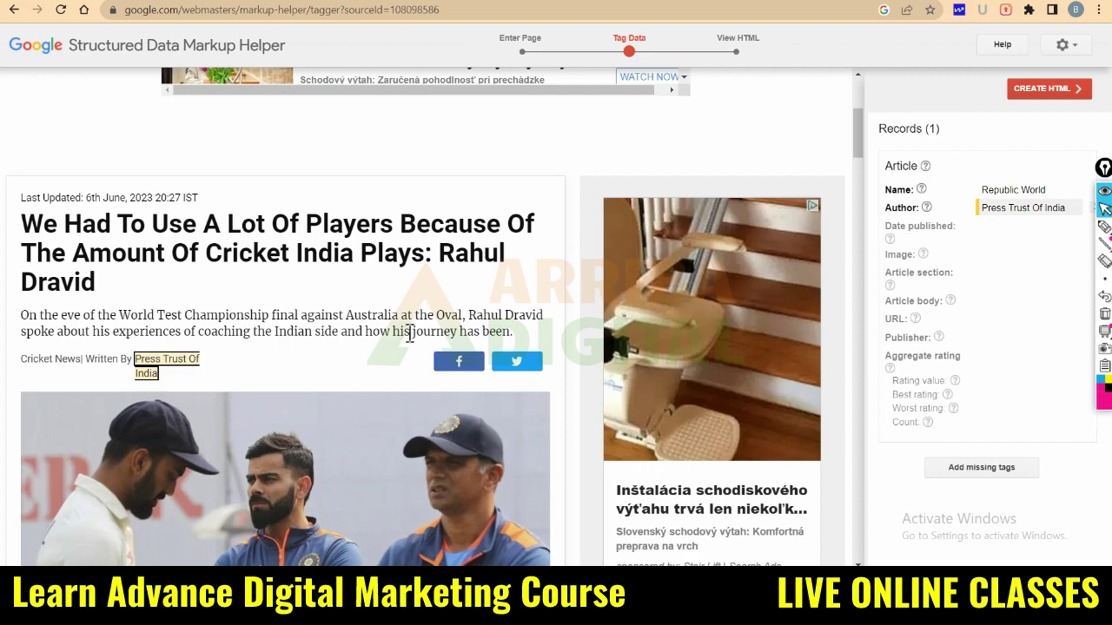
Tag "6th June, 2023" above the headline as the article's Date published using automatic date/time detection
scroll(211, 339, "down", 3)
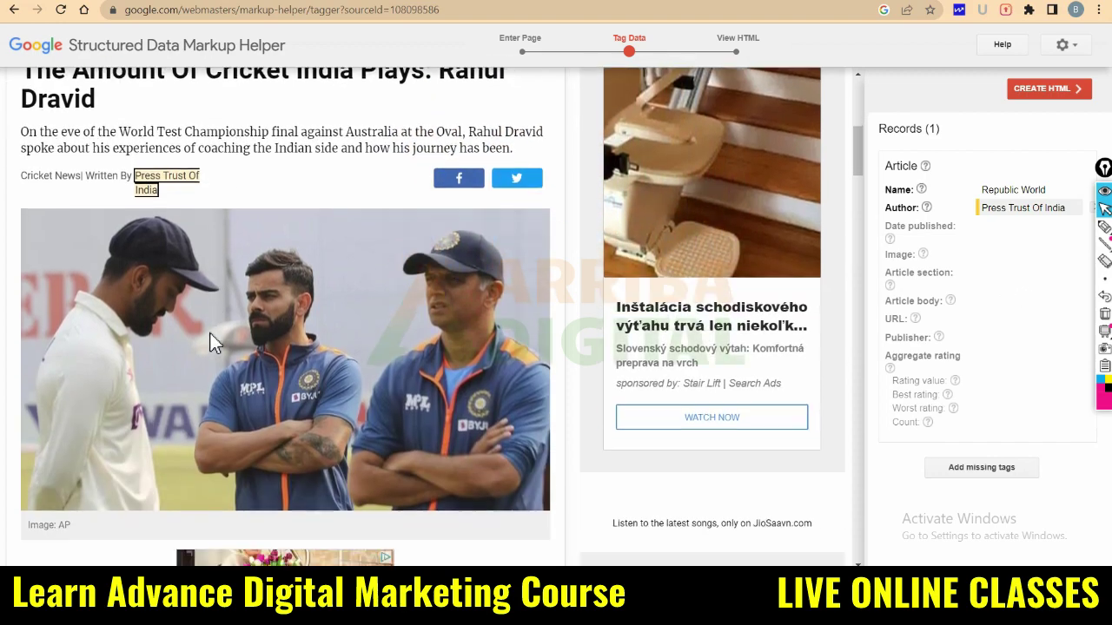
scroll(212, 342, "up", 3)
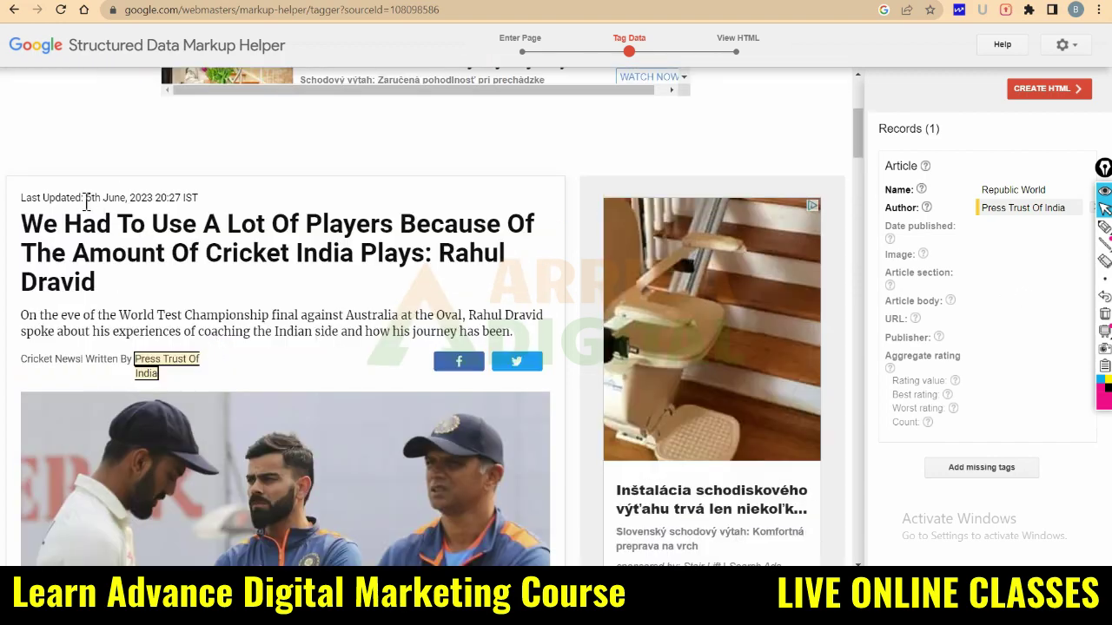
left_click_drag(87, 193, 146, 193)
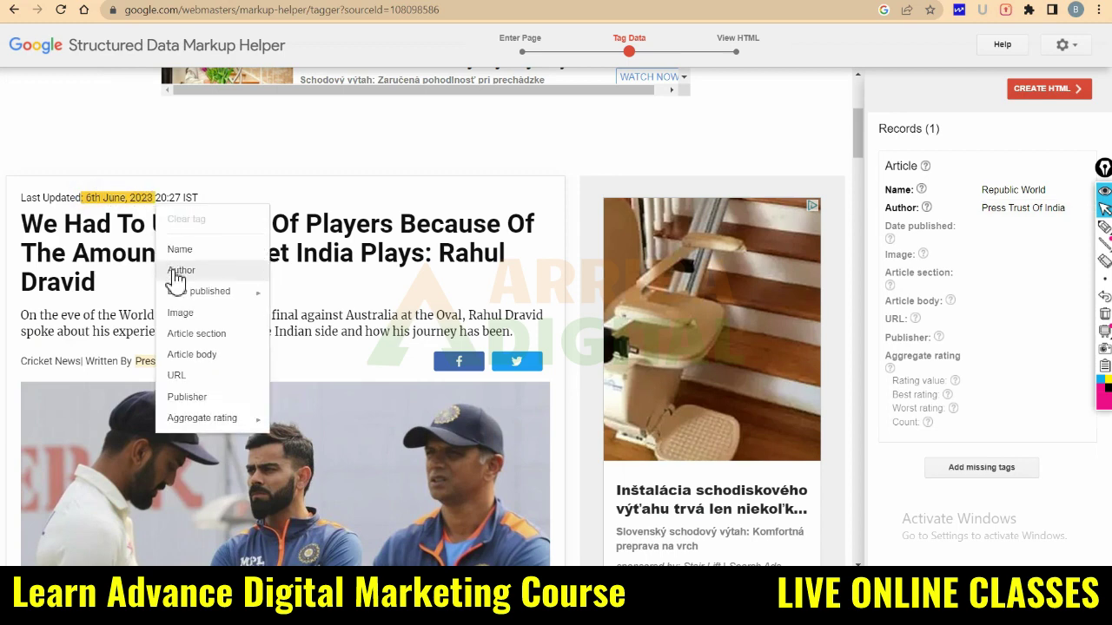
mouse_move(179, 293)
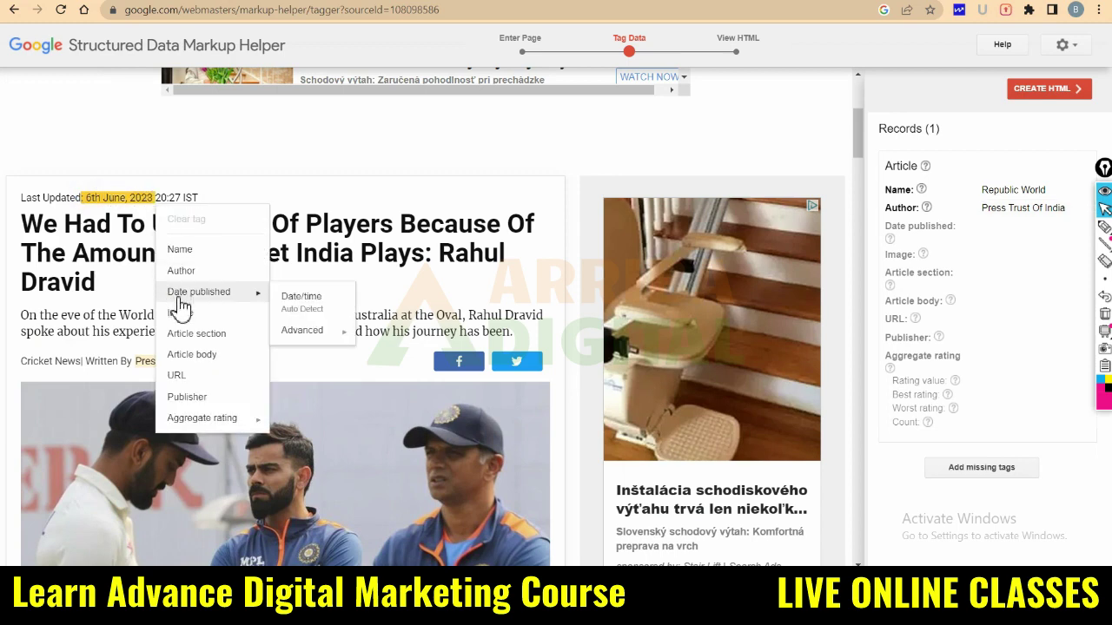
left_click(301, 297)
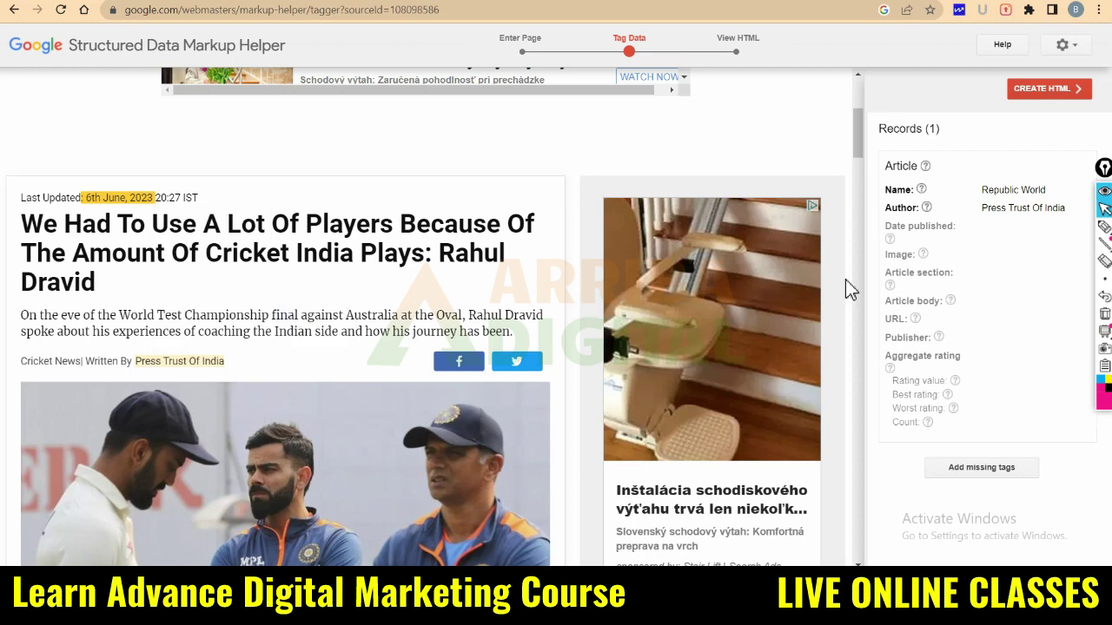
Tag the main photo of the three cricketers below the byline as the article's Image
scroll(249, 263, "down", 2)
scroll(249, 265, "down", 2)
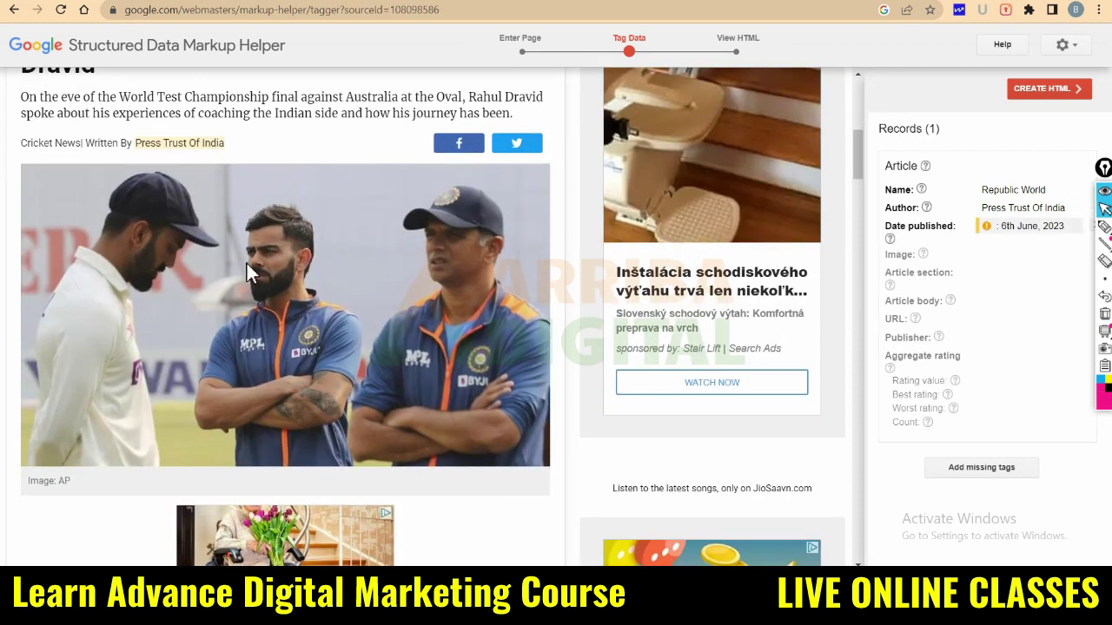
left_click(234, 284)
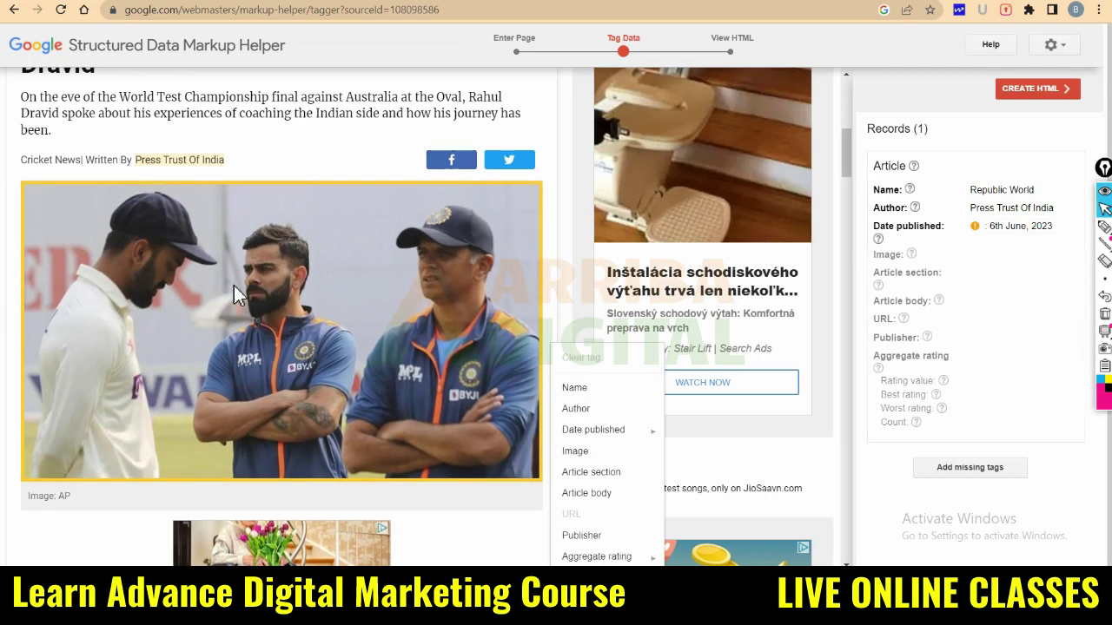
left_click(576, 451)
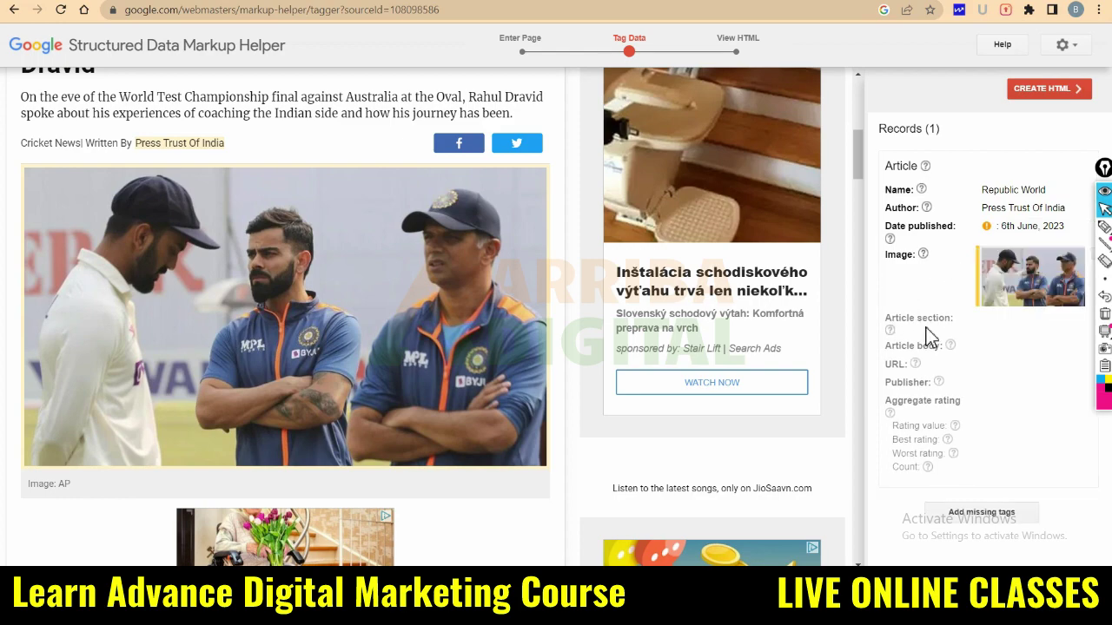
Tag the full headline "We Had To Use A Lot Of Players..." as the Article section
scroll(312, 278, "down", 6)
scroll(313, 277, "down", 6)
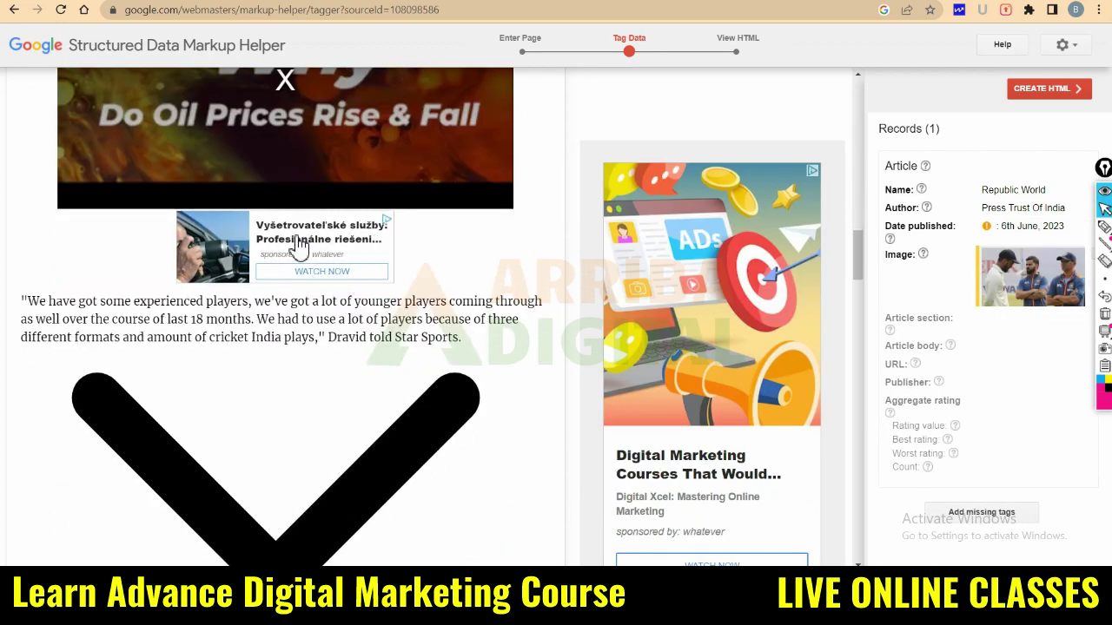
scroll(86, 232, "up", 8)
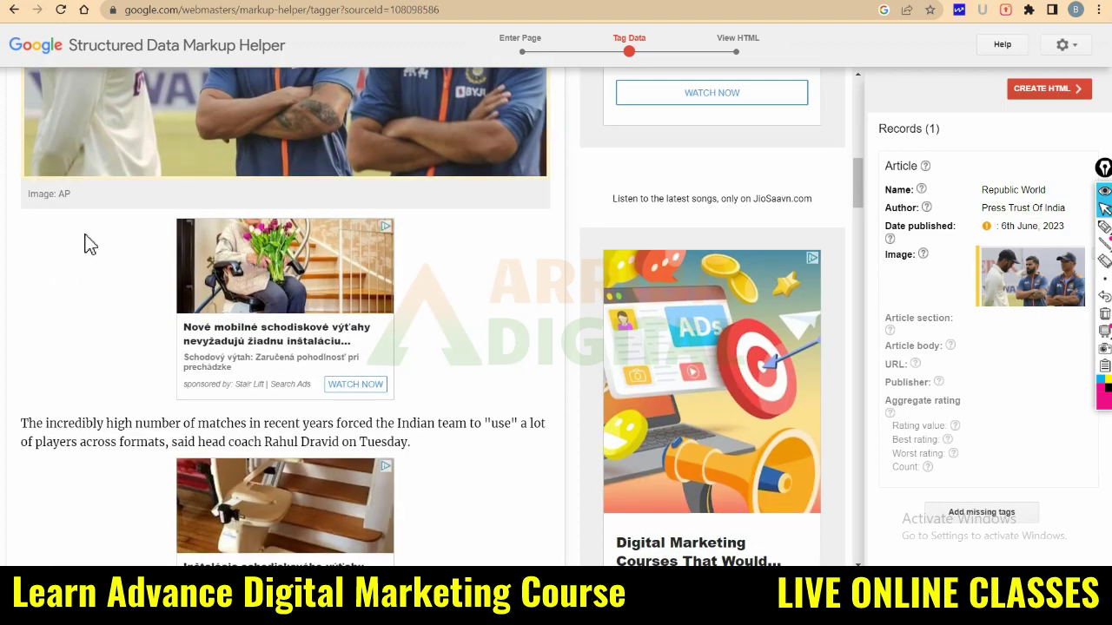
scroll(84, 240, "up", 7)
scroll(30, 372, "down", 1)
left_click_drag(21, 293, 165, 323)
left_click_drag(126, 377, 87, 350)
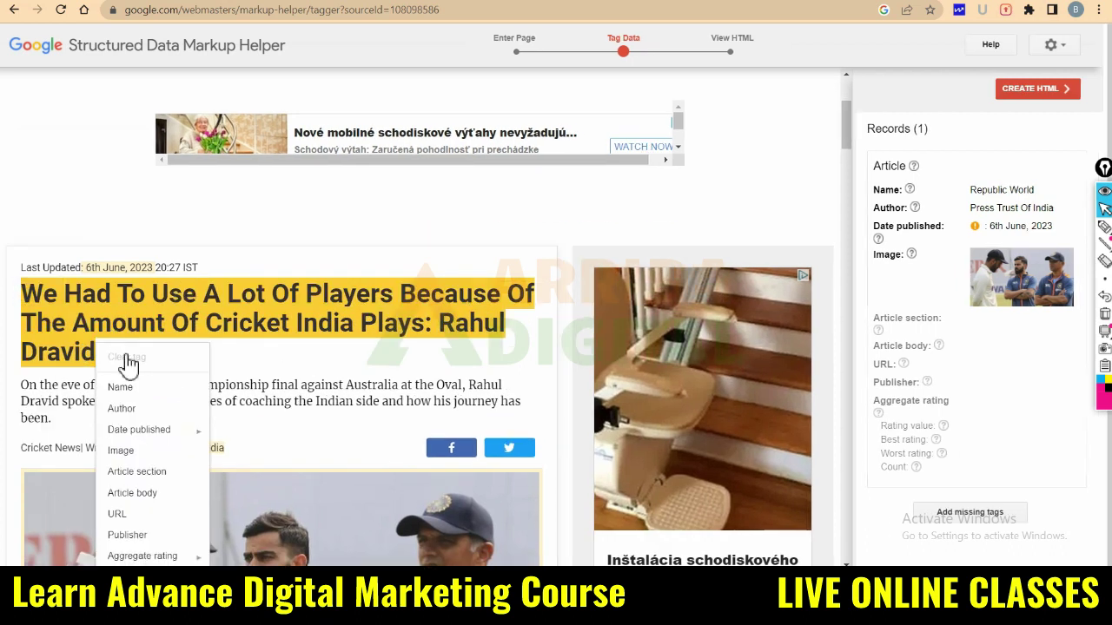
left_click(135, 475)
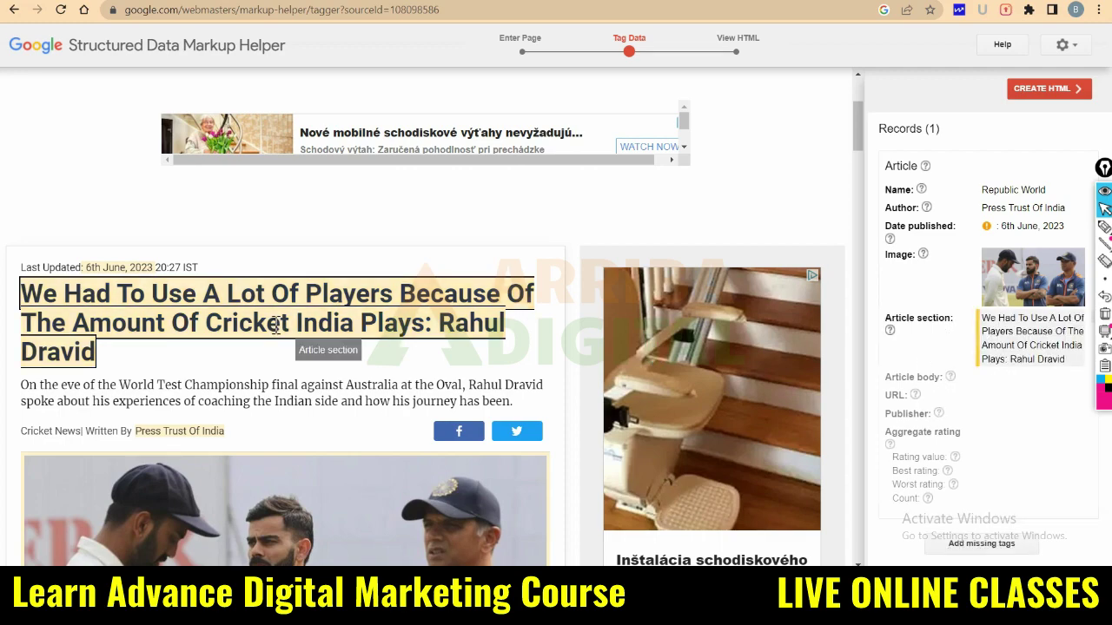
scroll(276, 324, "down", 10)
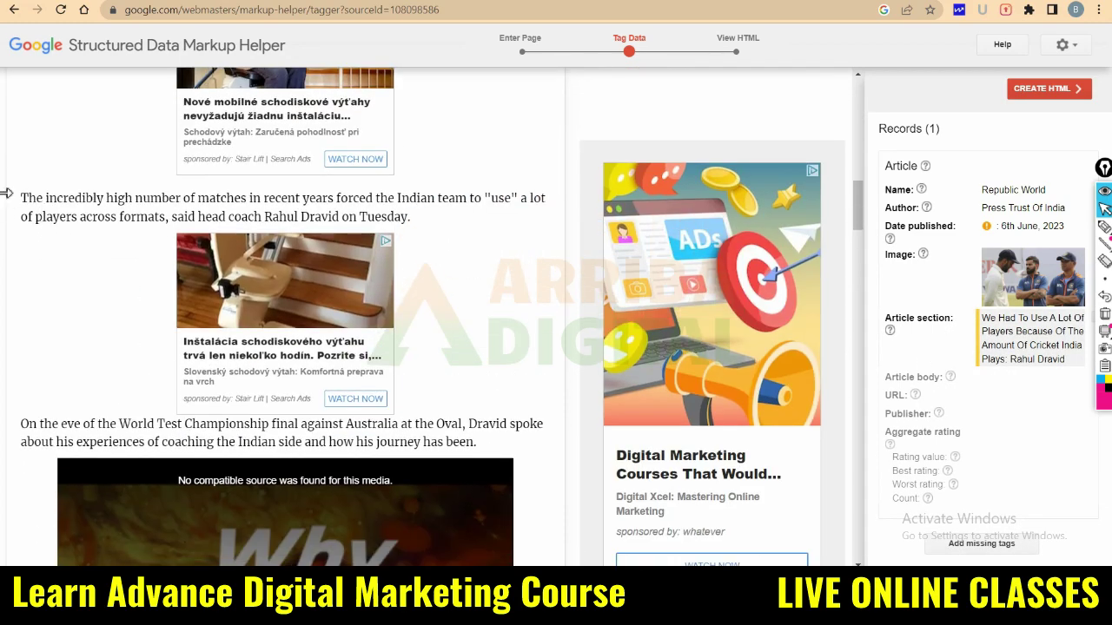
left_click_drag(17, 200, 402, 219)
left_click_drag(432, 304, 494, 446)
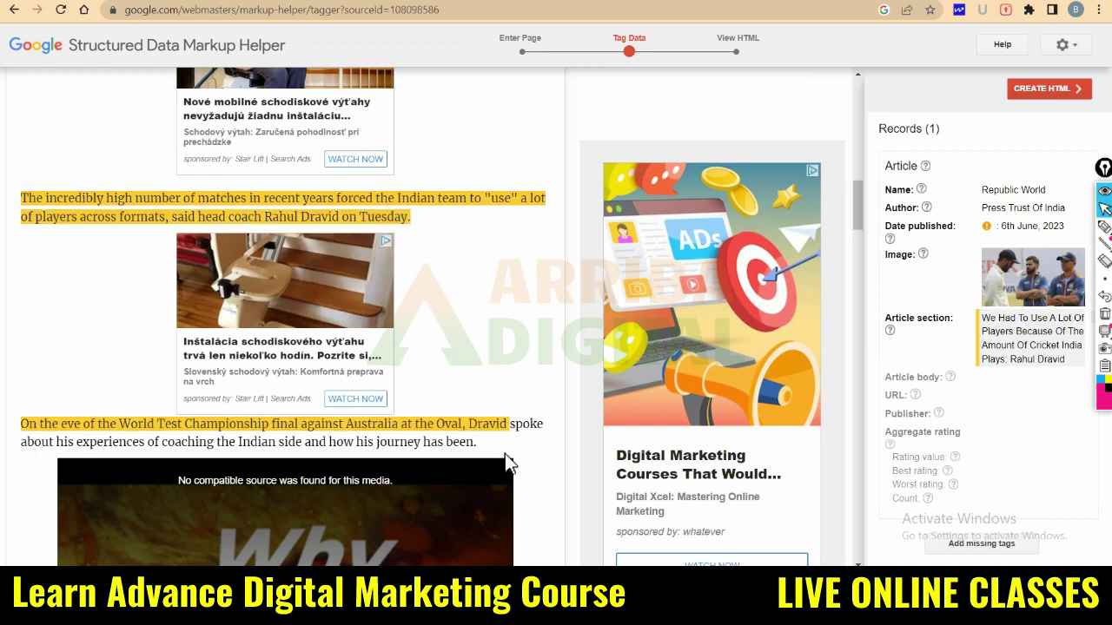
Tag the two-line summary below the headline, starting "On the eve of the World Test Championship final", as the Article body
scroll(505, 454, "down", 4)
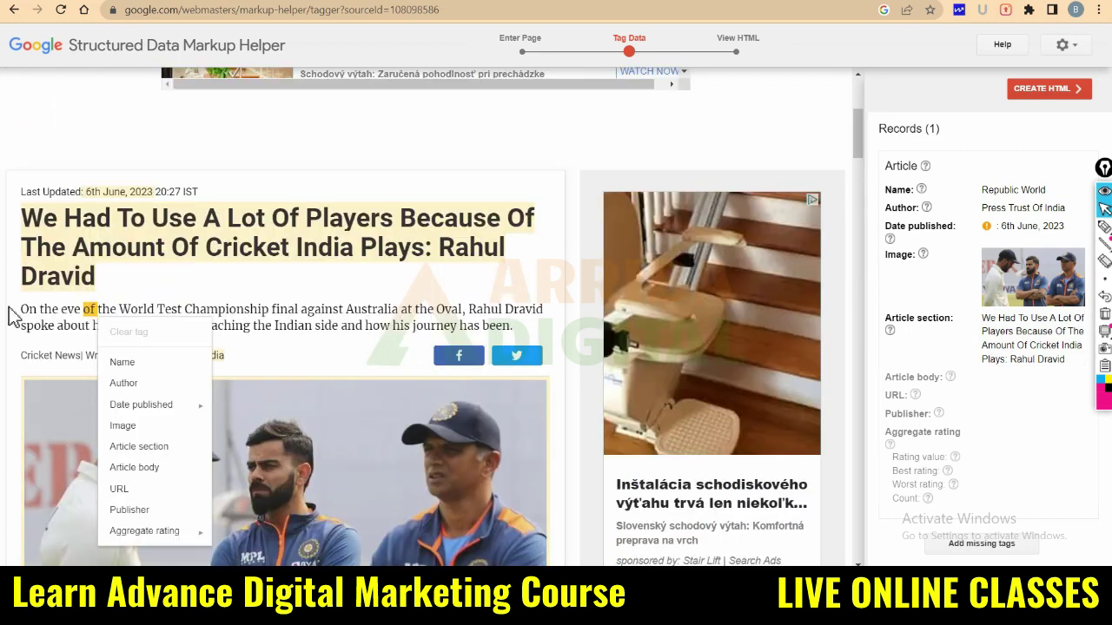
left_click_drag(24, 304, 514, 329)
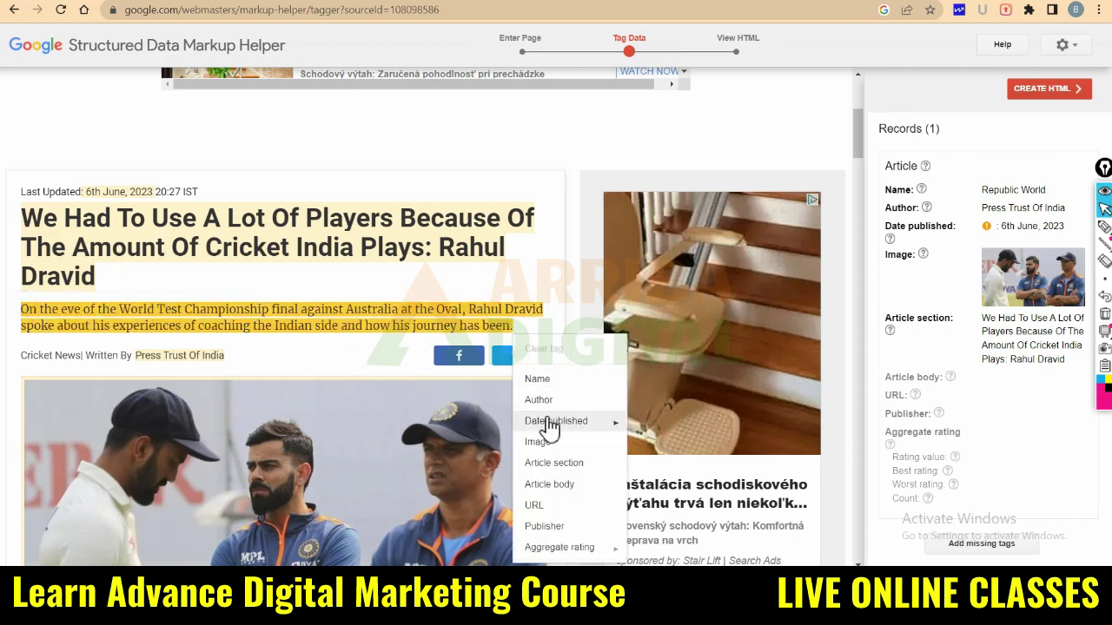
left_click(557, 486)
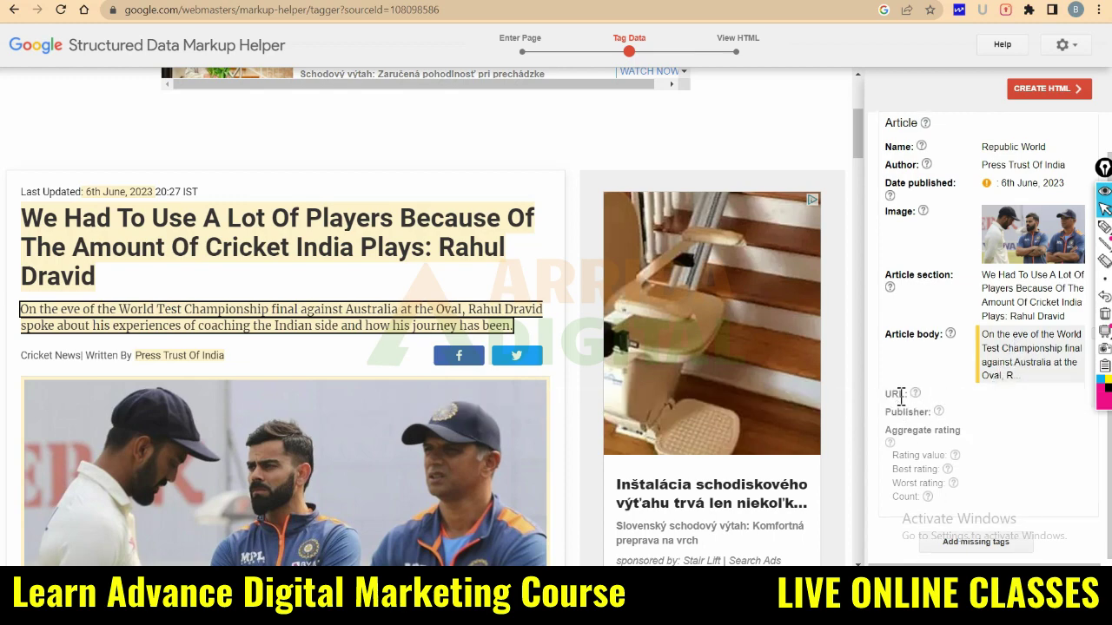
Tag the article title at the end of the breadcrumb trail as the article's URL
scroll(239, 221, "up", 4)
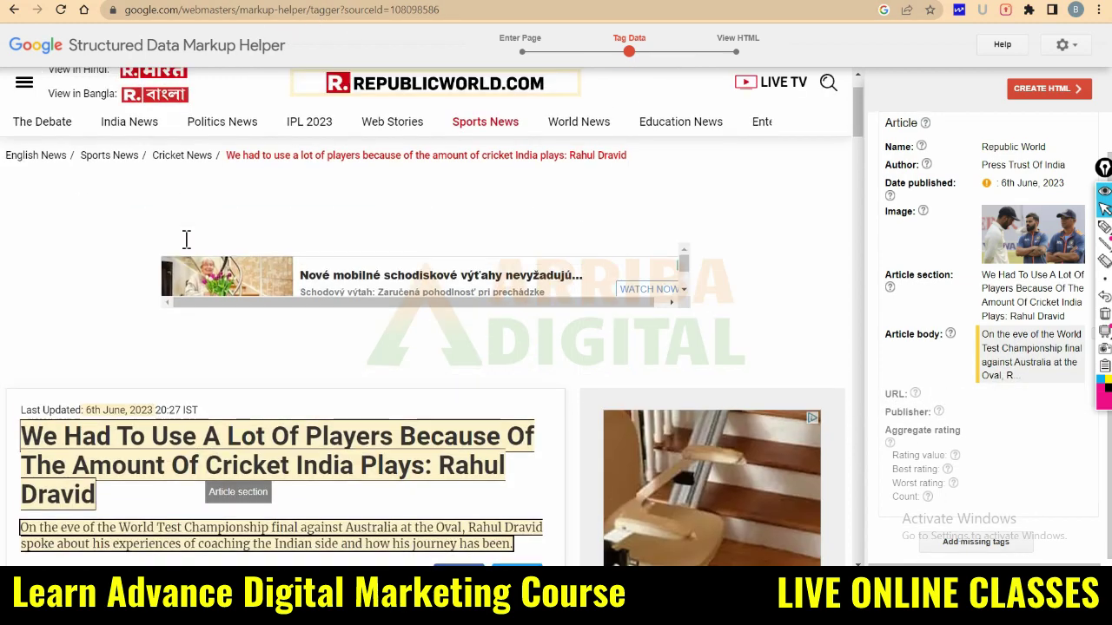
left_click(225, 232)
left_click_drag(225, 232, 622, 247)
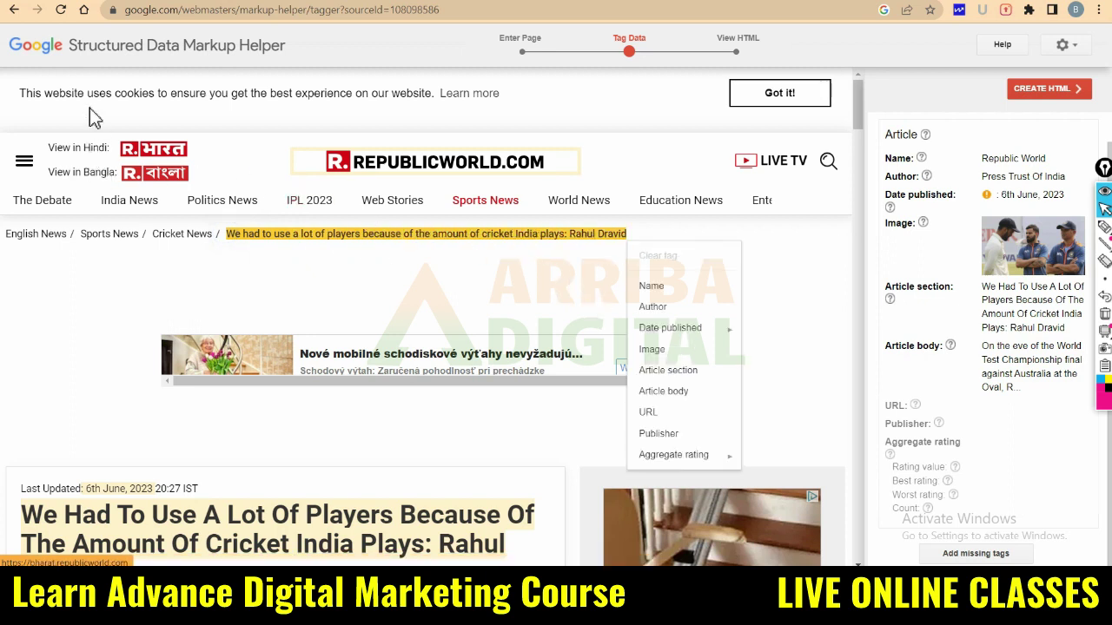
left_click(682, 417)
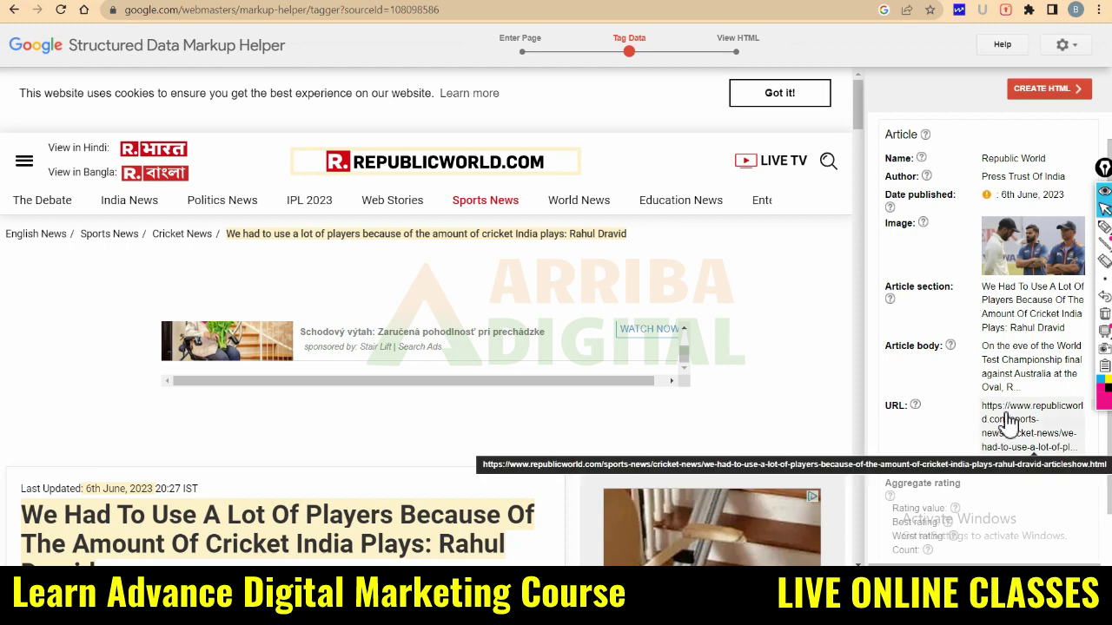
Change the tag on the byline "Press Trust Of India" from Author to Publisher
scroll(396, 418, "down", 1)
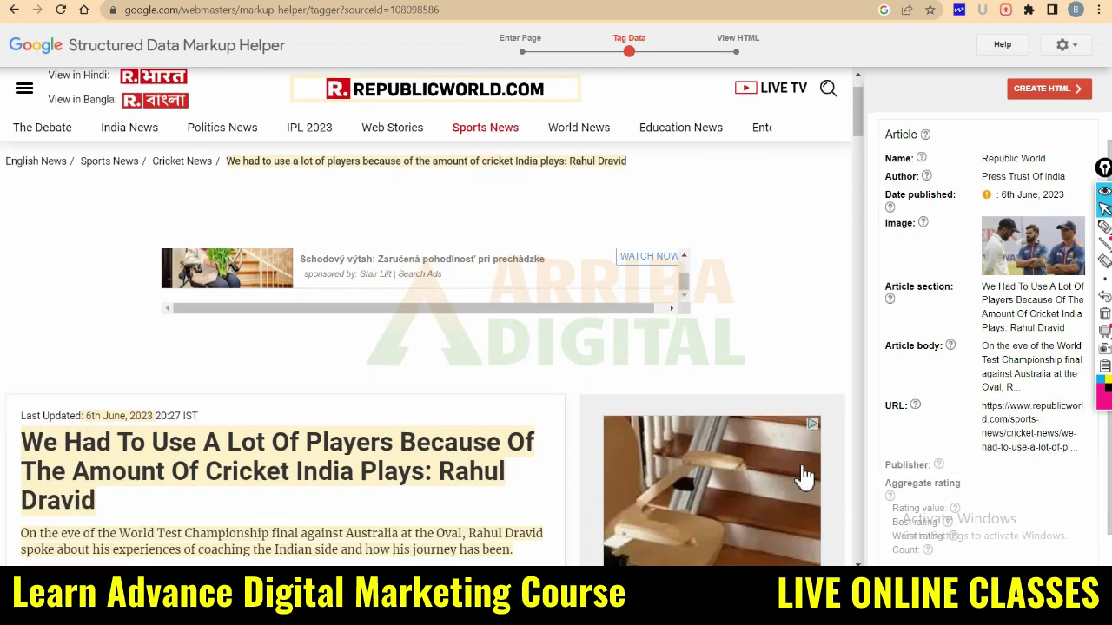
scroll(189, 378, "down", 3)
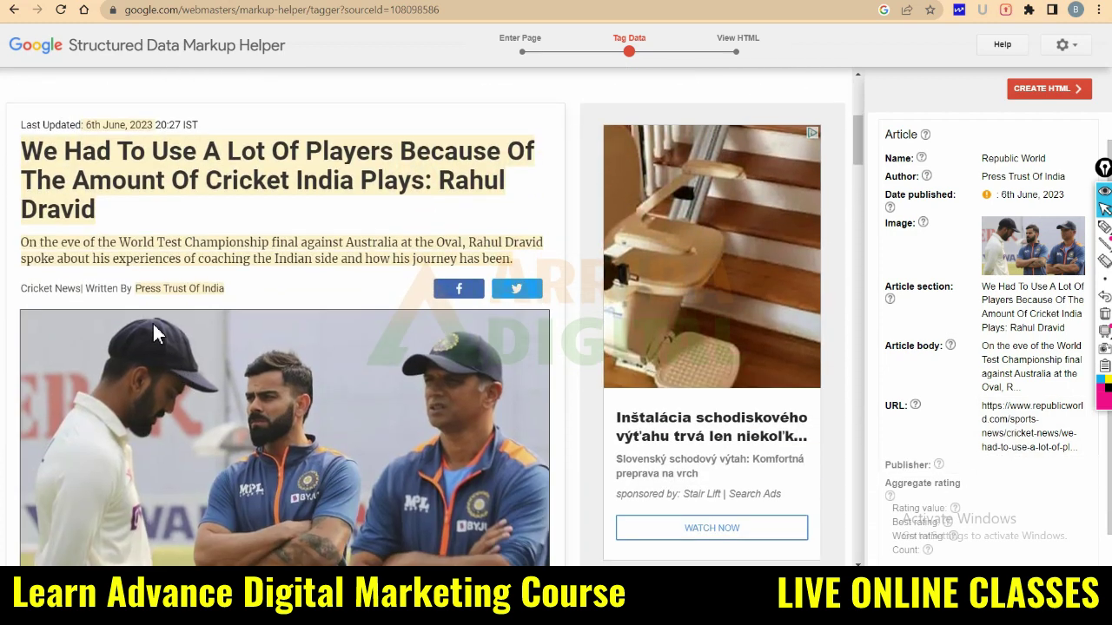
scroll(174, 298, "down", 10)
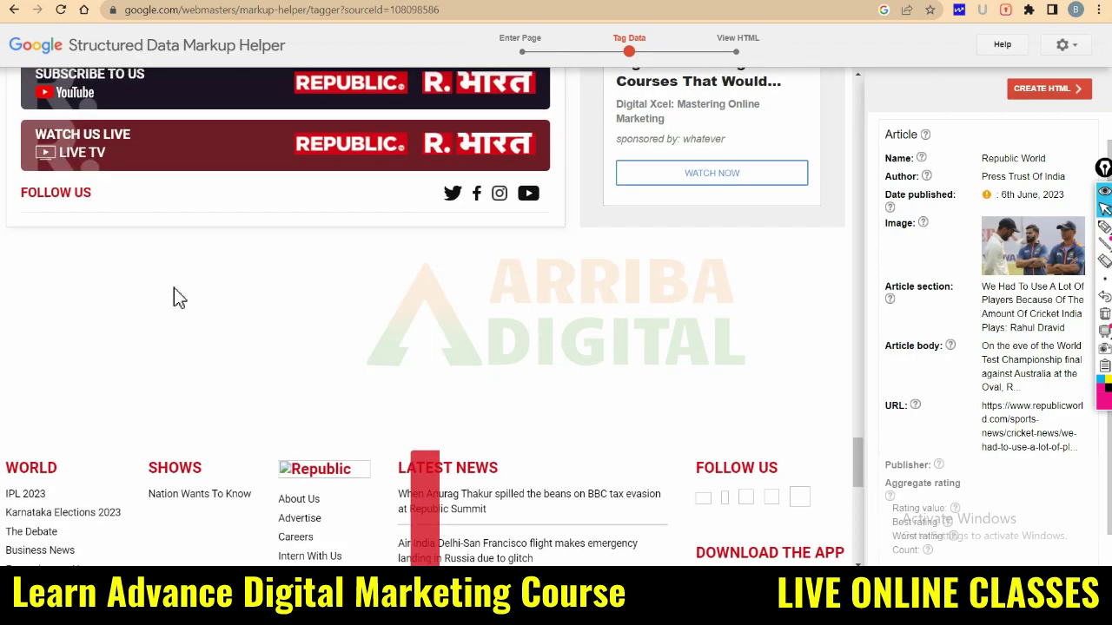
scroll(217, 298, "up", 6)
scroll(243, 290, "up", 10)
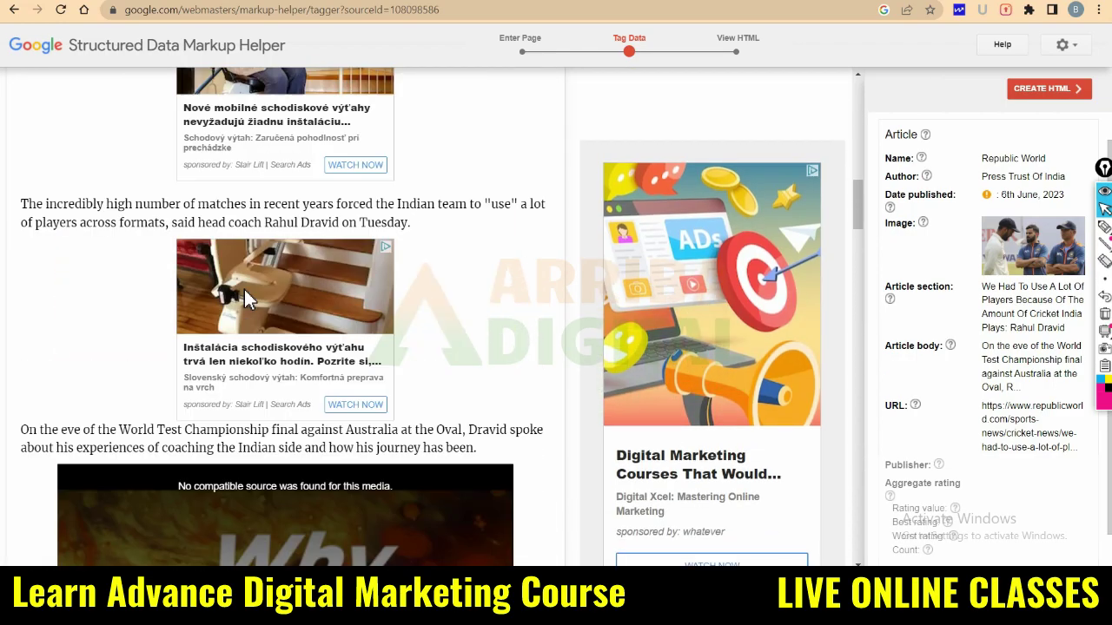
scroll(218, 330, "down", 3)
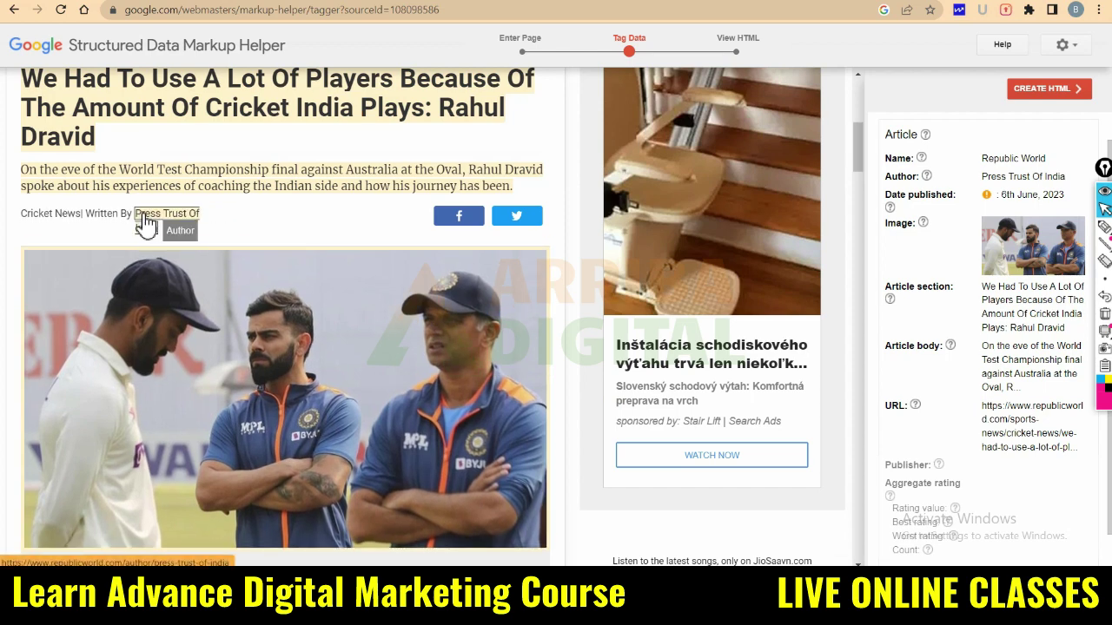
left_click(146, 222)
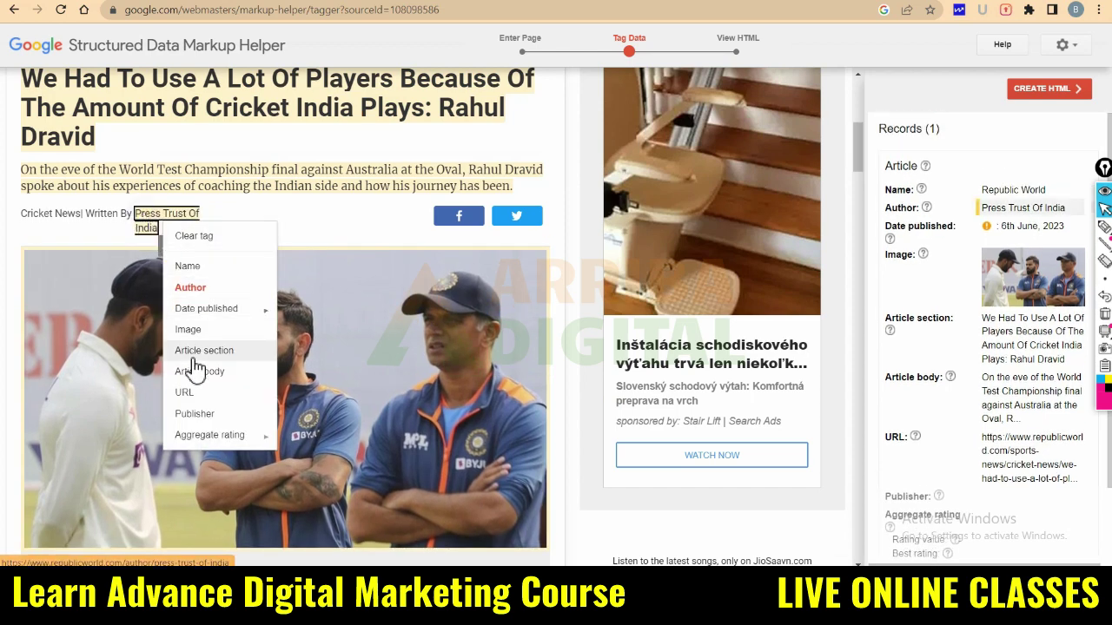
left_click(241, 209)
left_click(149, 217)
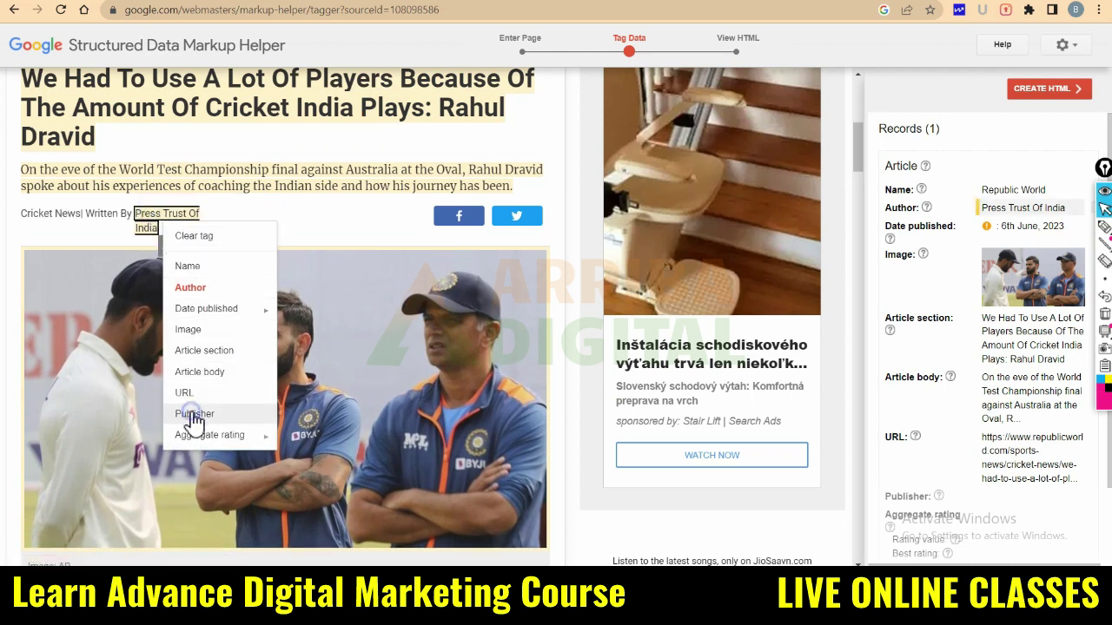
key("Escape")
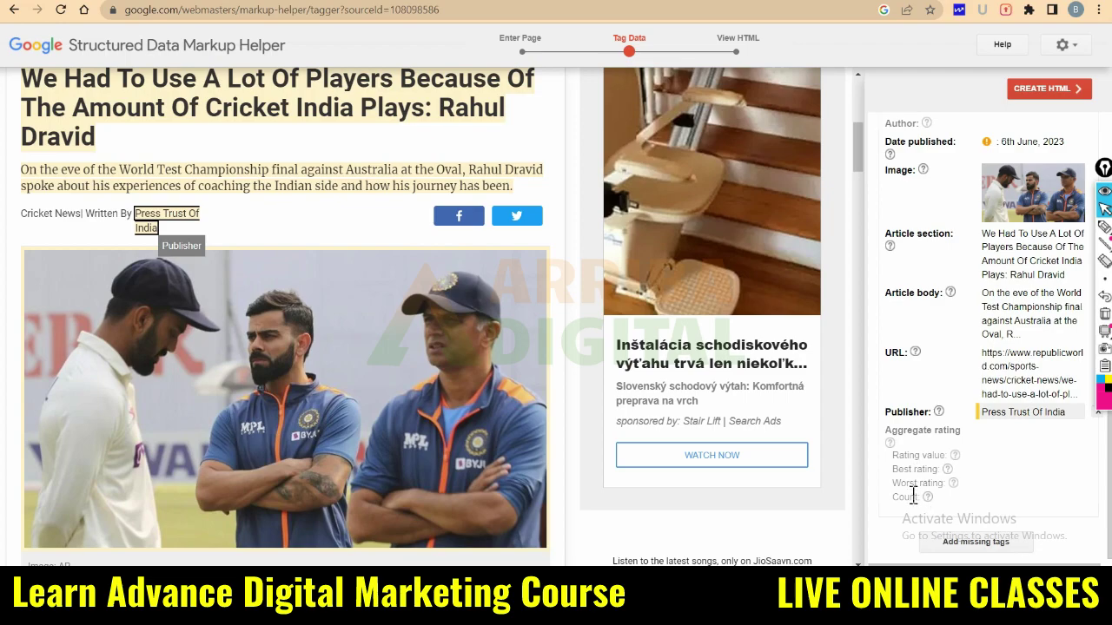
Generate the JSON-LD markup from the tagged article data and select the entire script block
scroll(289, 304, "down", 15)
scroll(294, 317, "down", 12)
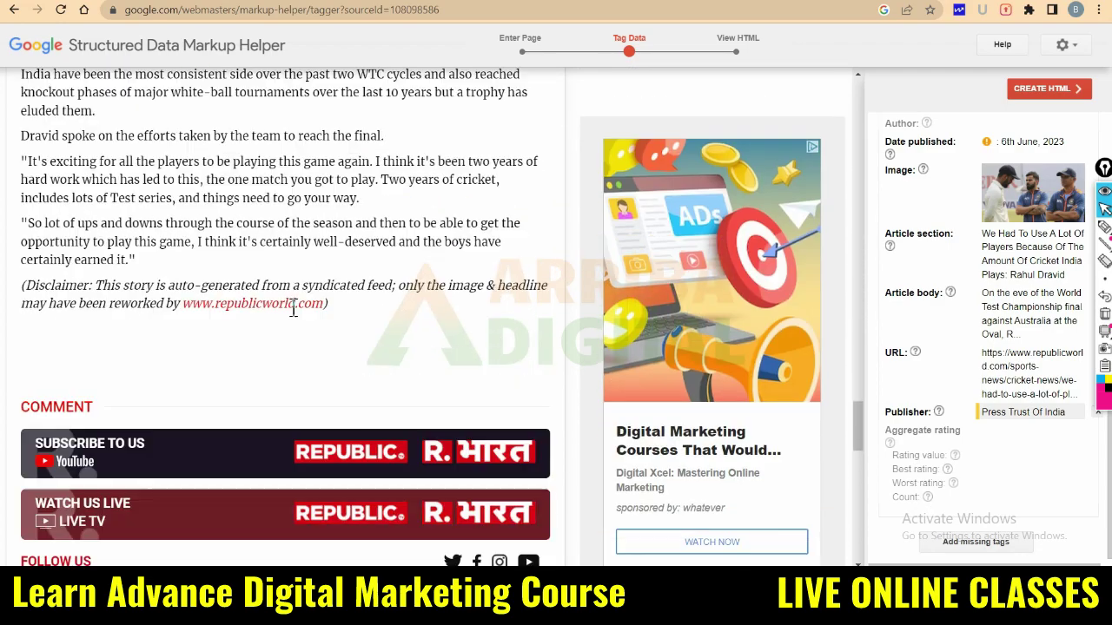
scroll(294, 309, "down", 4)
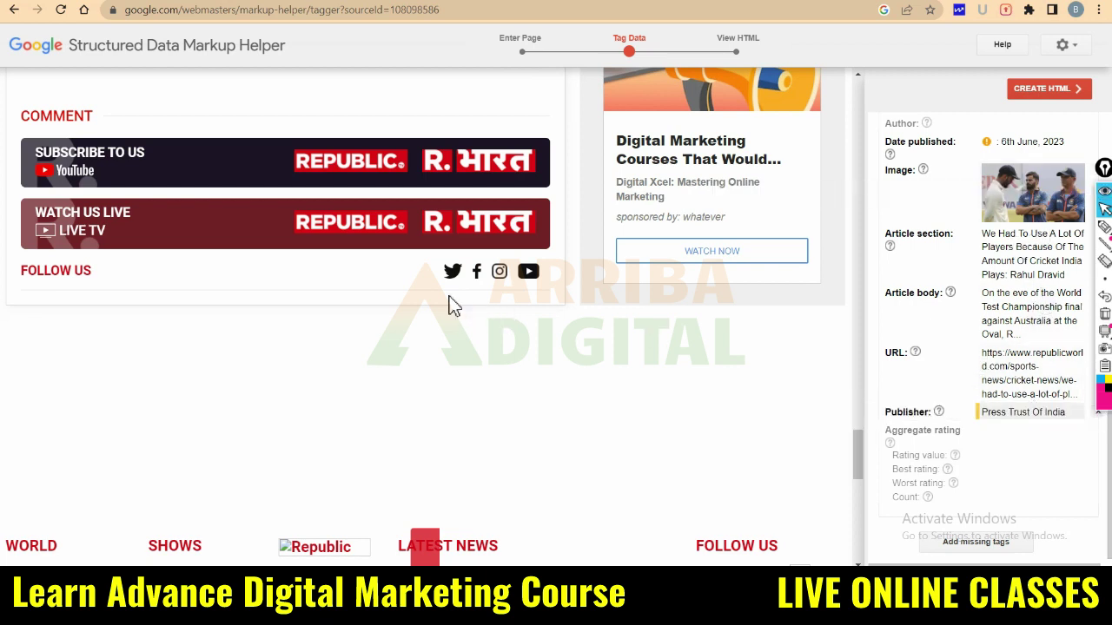
scroll(378, 260, "up", 10)
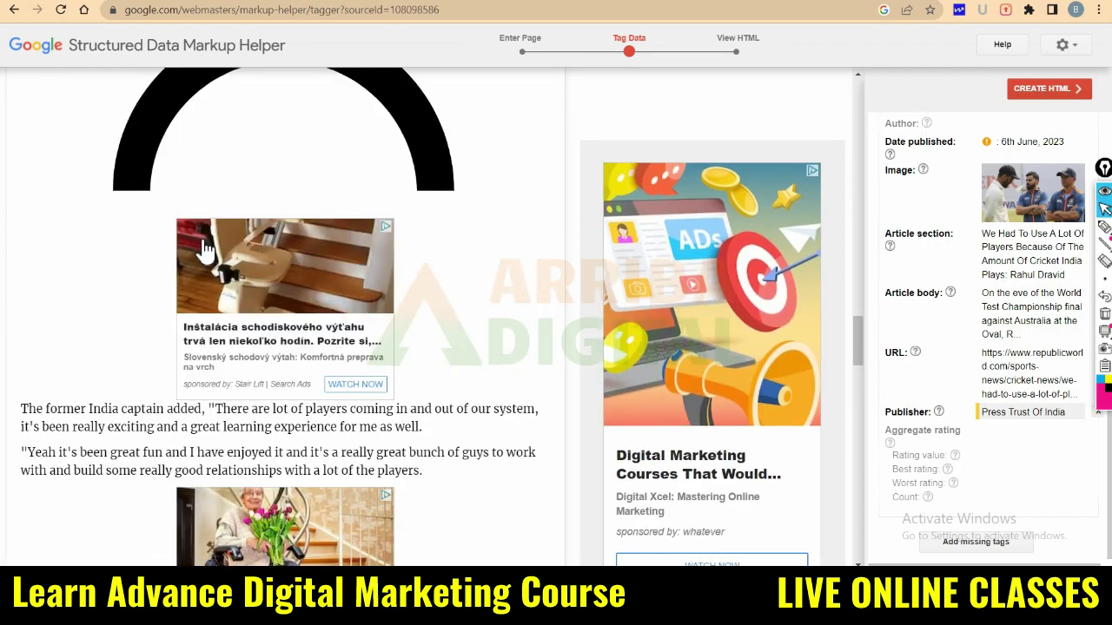
scroll(203, 248, "up", 12)
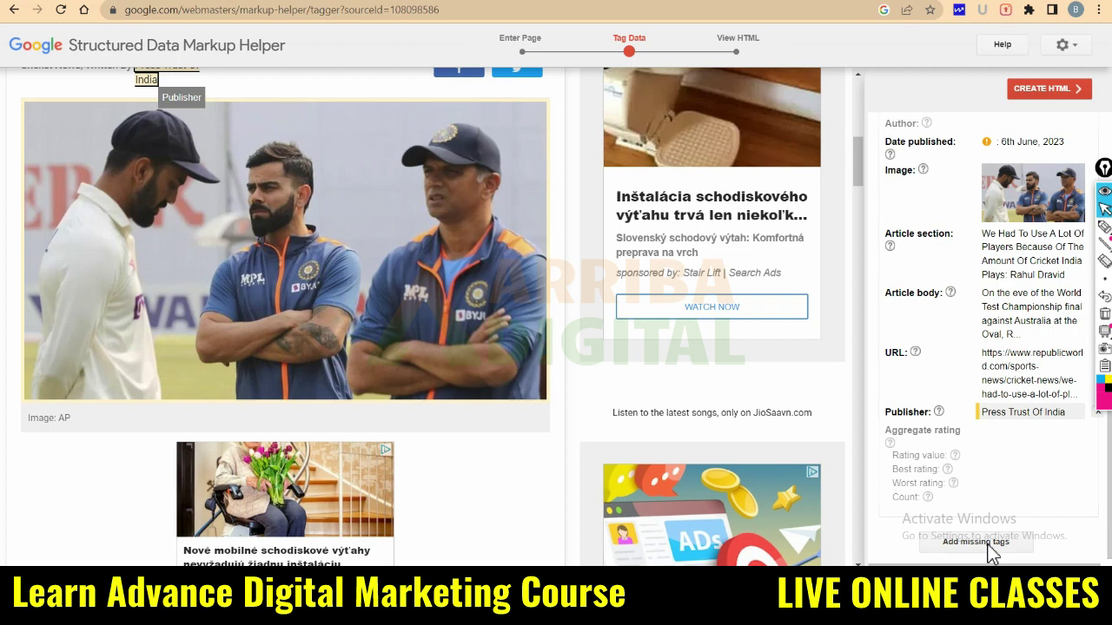
scroll(1010, 330, "up", 2)
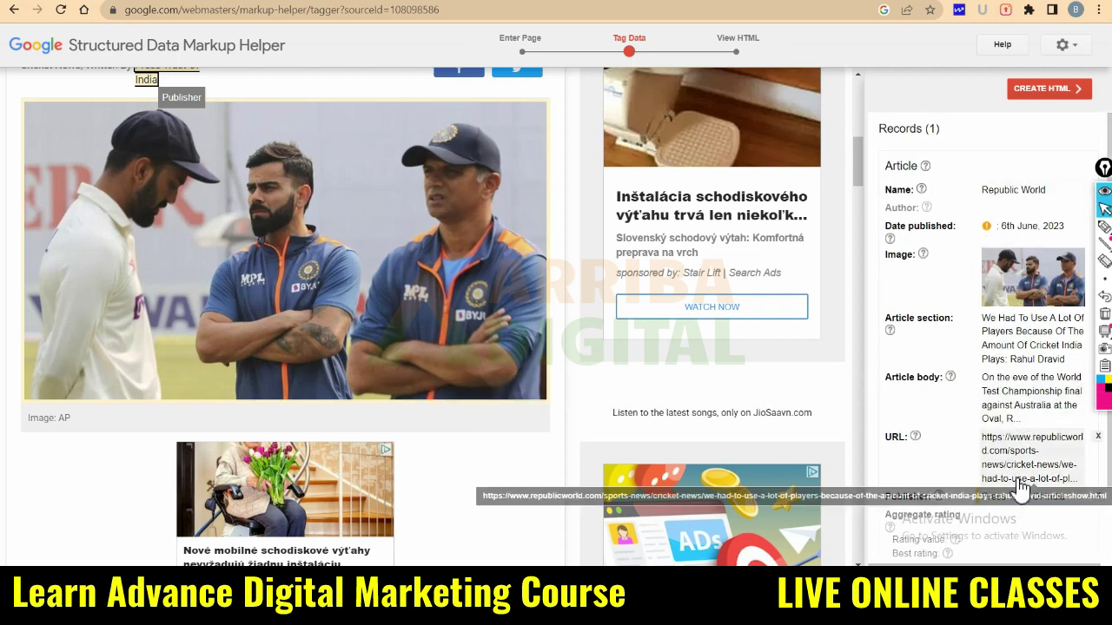
left_click(1048, 88)
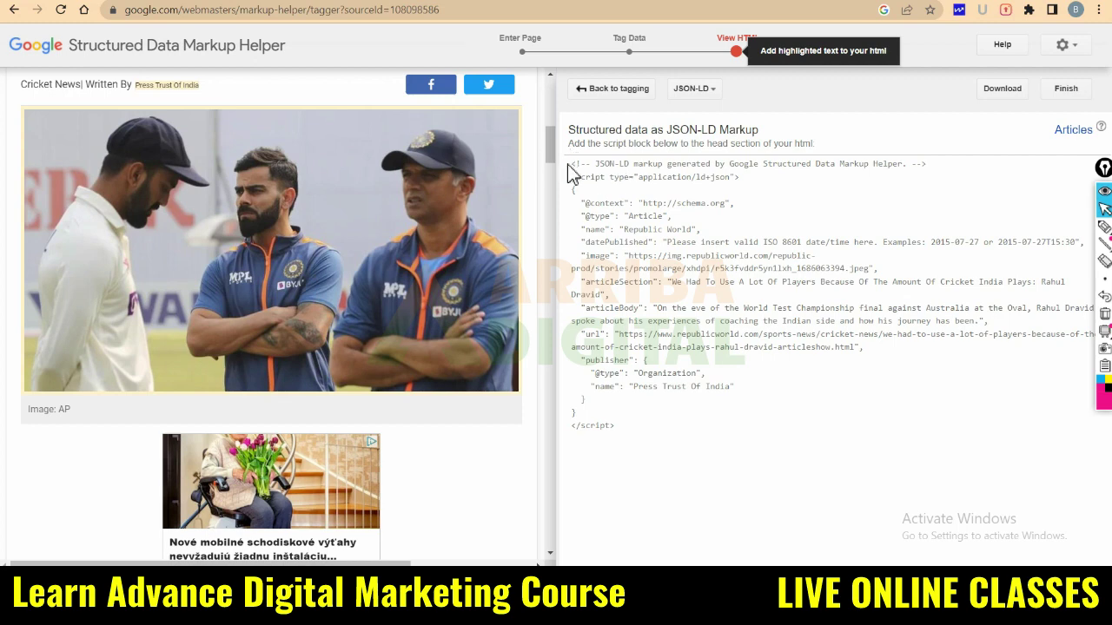
left_click_drag(567, 164, 634, 439)
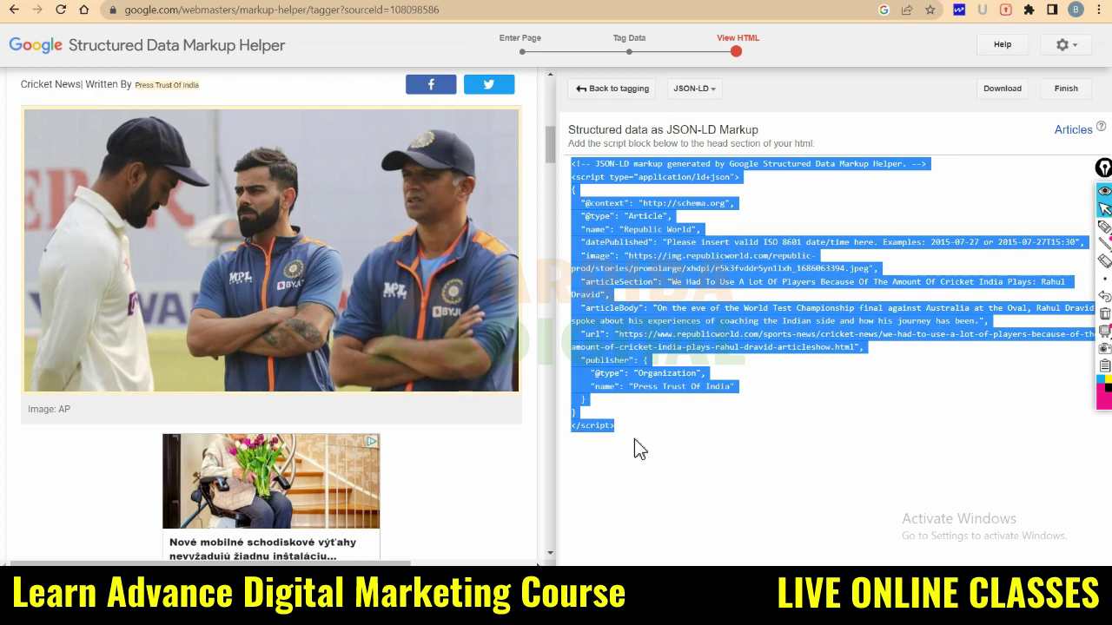
Preview the generated markup in the Microdata output format before restoring JSON-LD
left_click(710, 90)
left_click(713, 113)
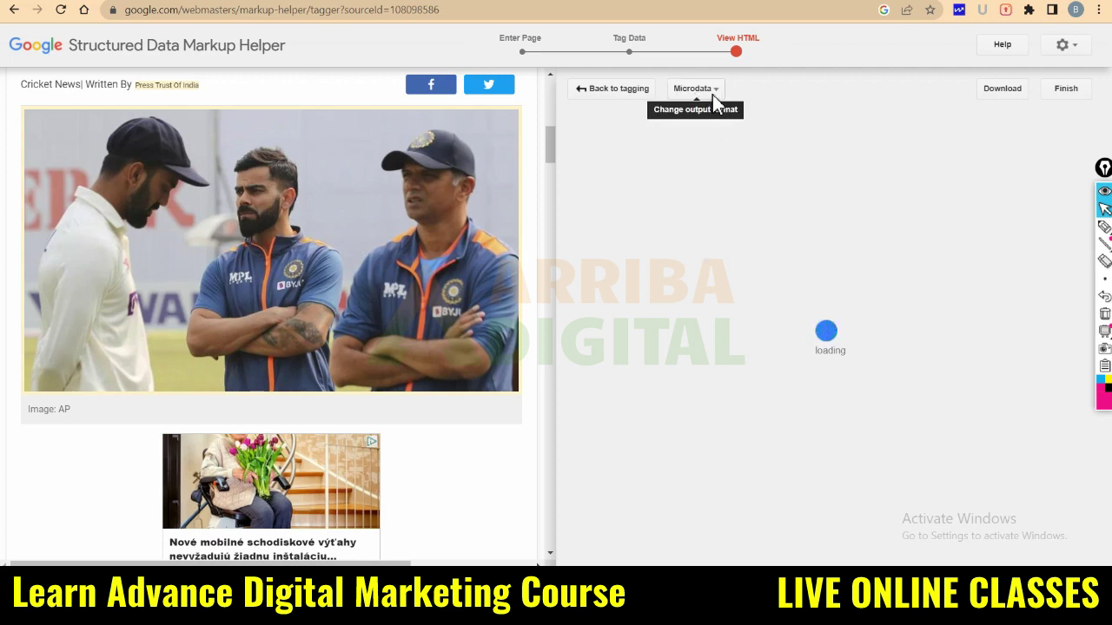
left_click(716, 92)
left_click(700, 137)
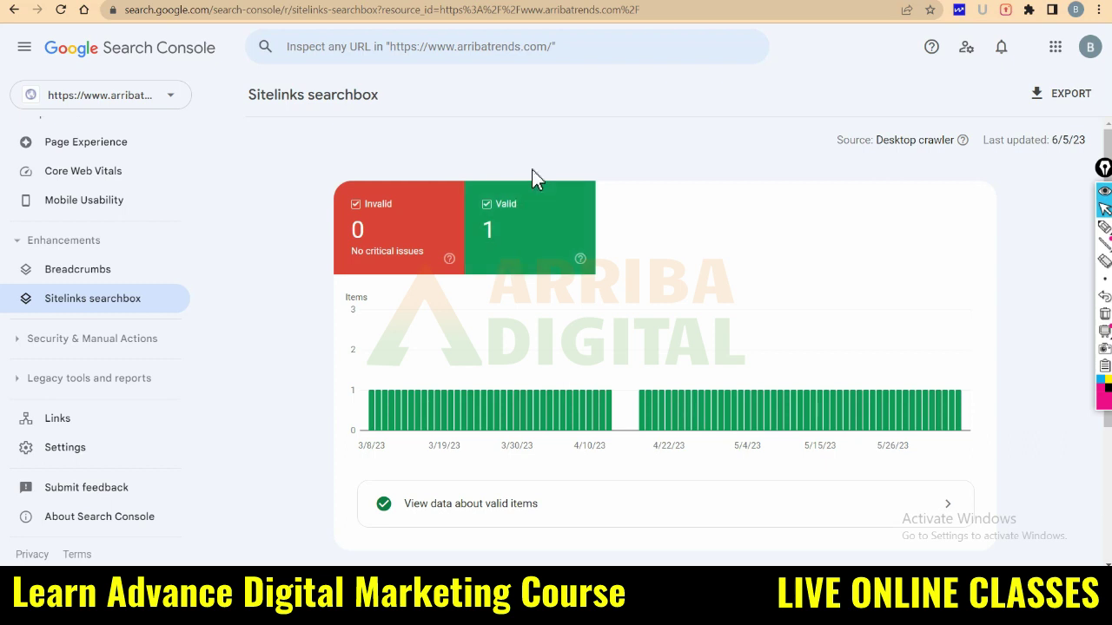
Switch to Google Search Console and review the Sitelinks searchbox report for the arribatrends.com property
scroll(278, 341, "down", 1)
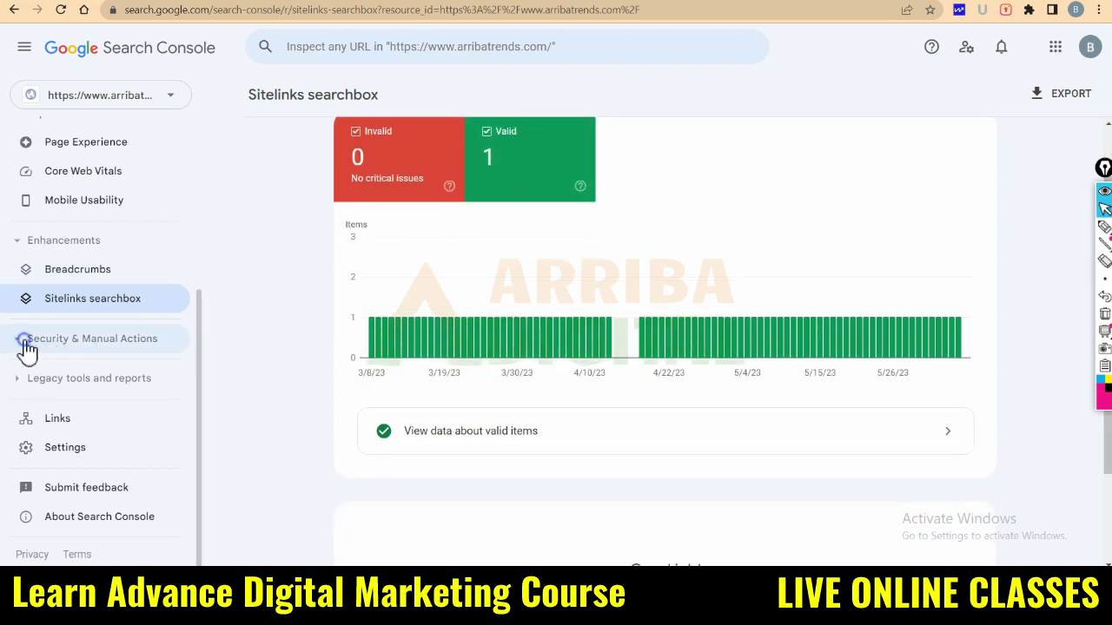